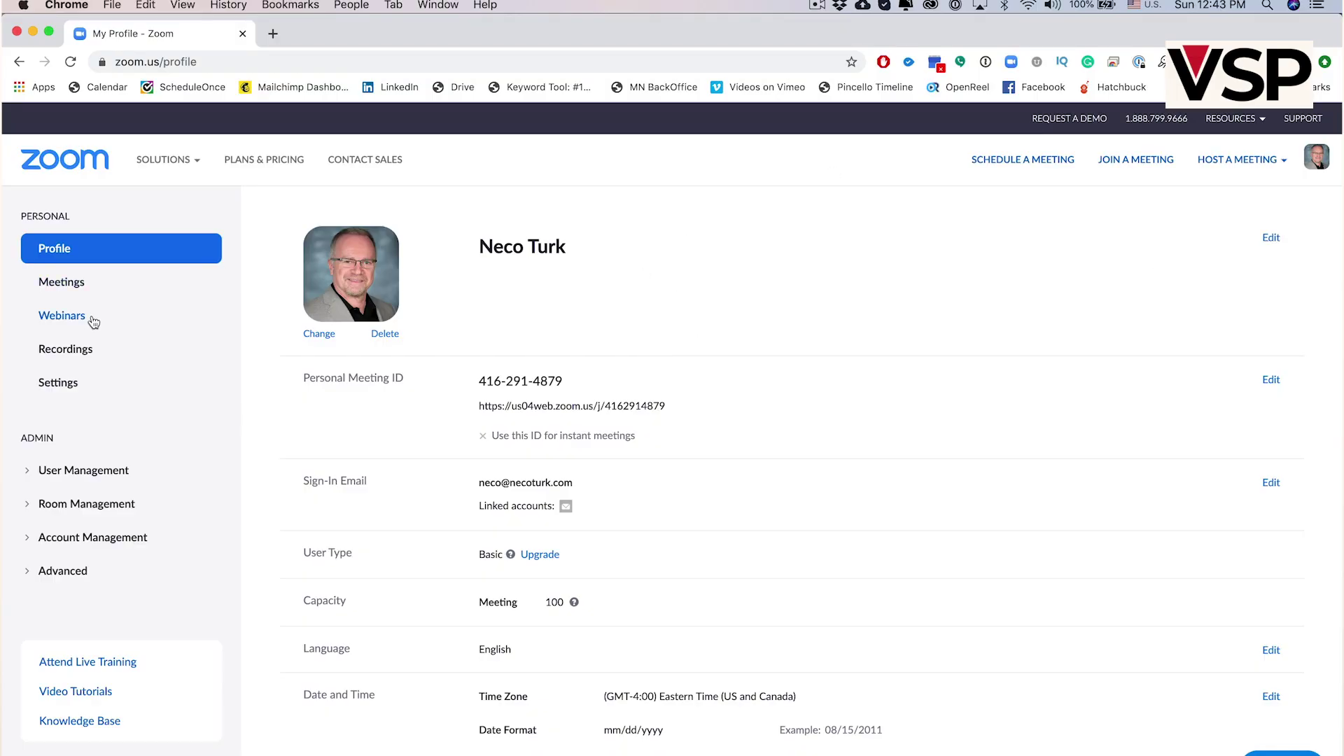
# Start the Personal Meeting Room from the Meetings page of the web portal.
pyautogui.click(56, 287)
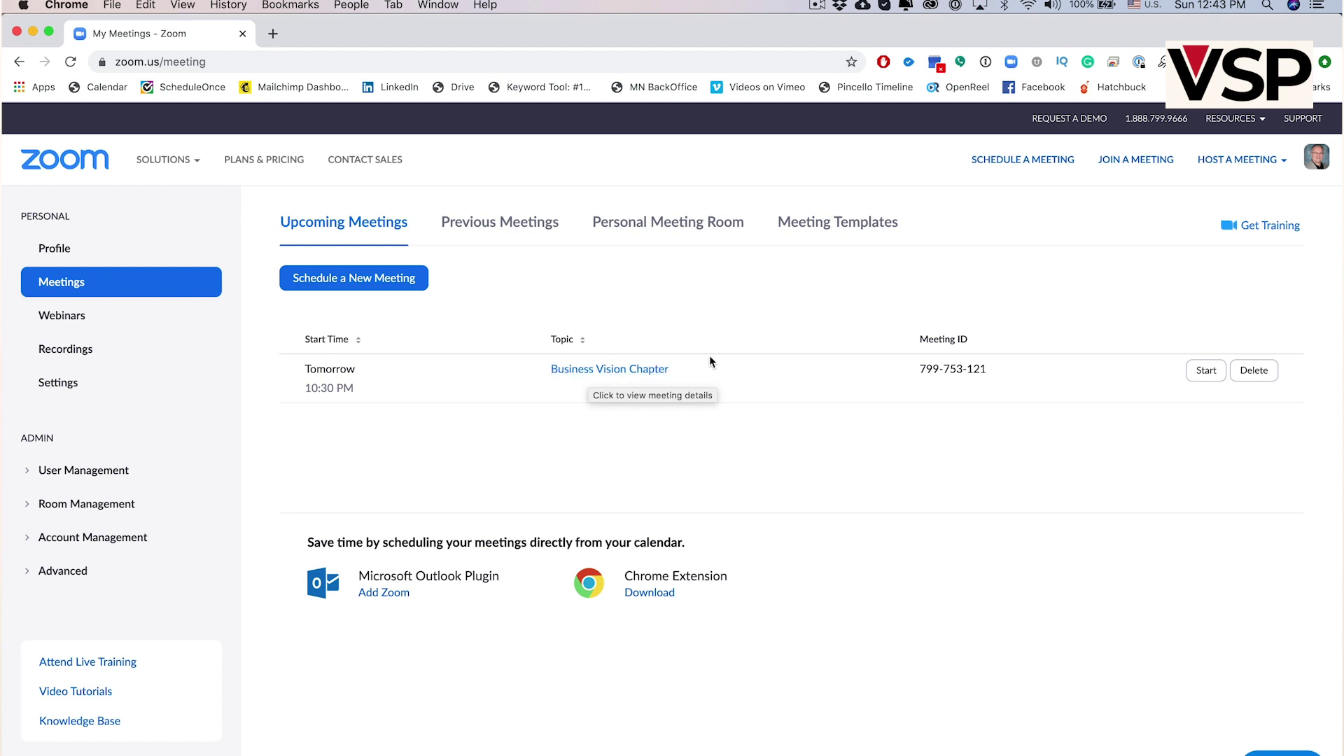
pyautogui.click(653, 229)
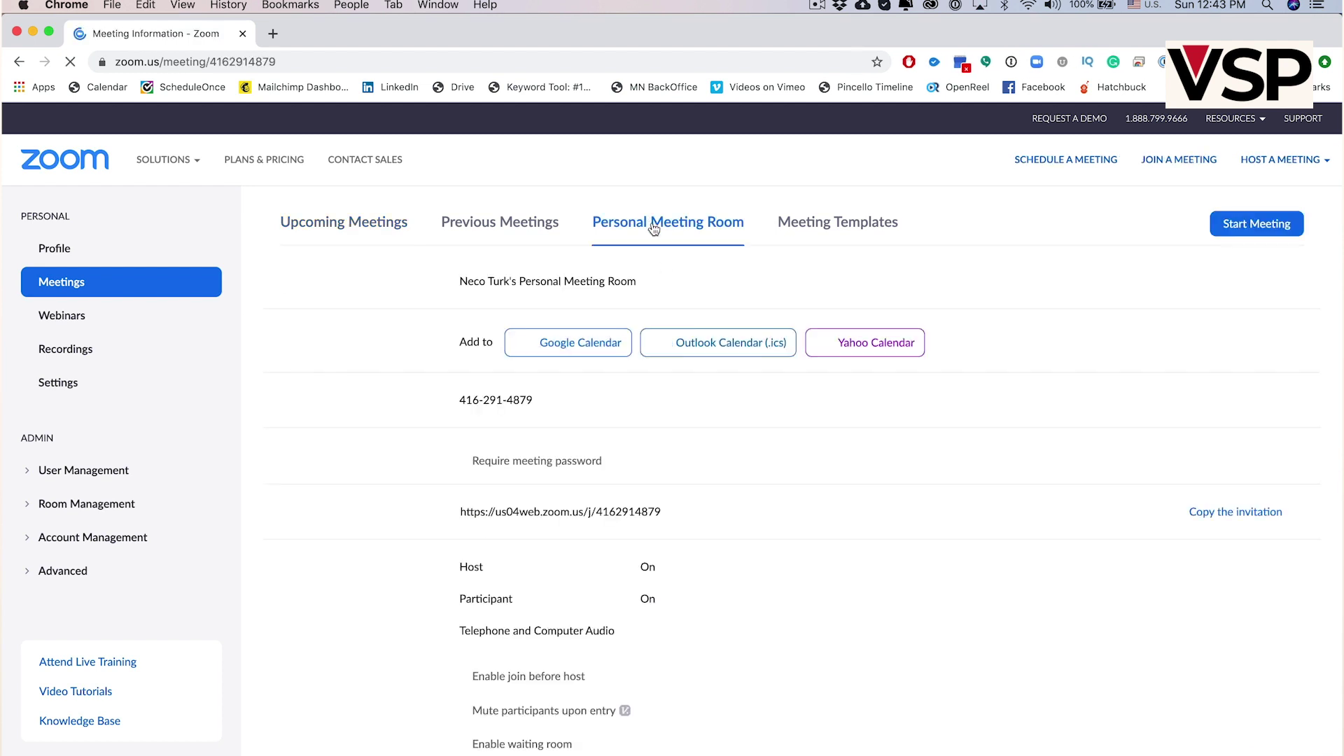
pyautogui.click(1254, 225)
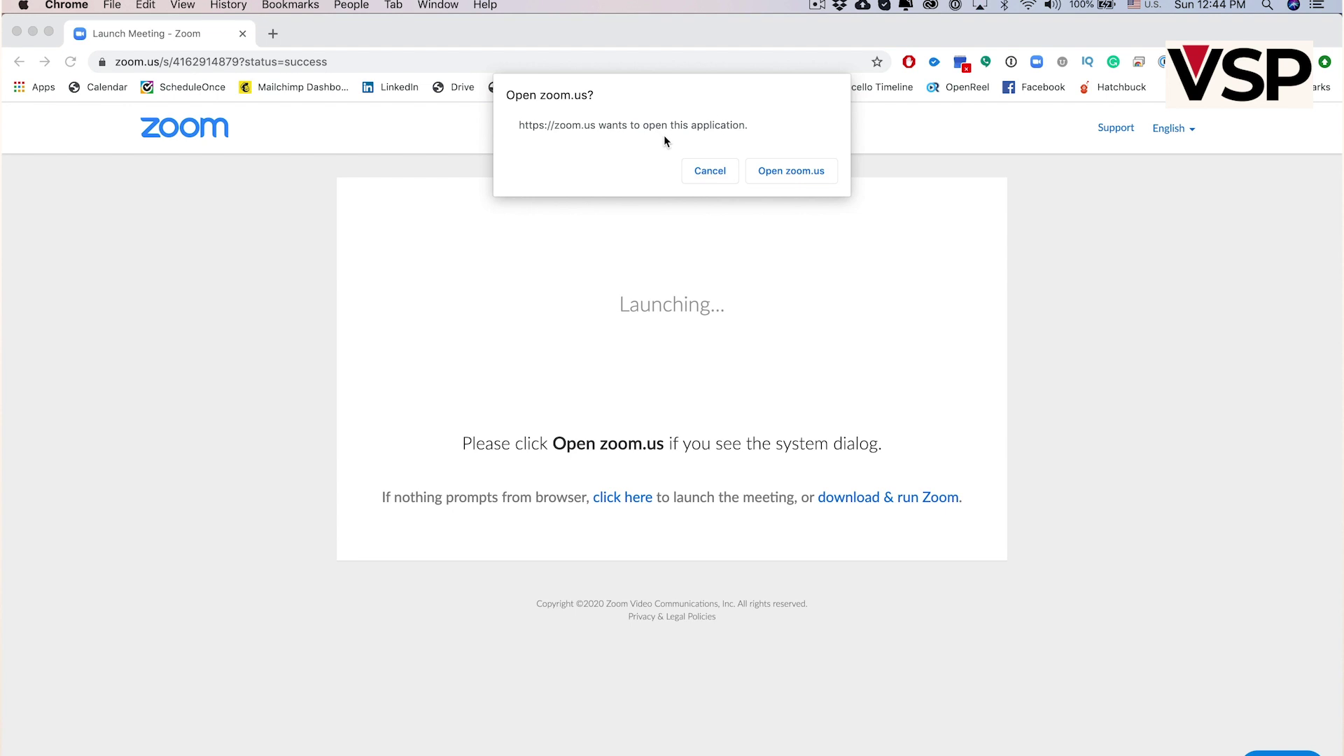
# Launch the Zoom app, move the meeting window lower, and toggle full screen on and off.
pyautogui.click(790, 171)
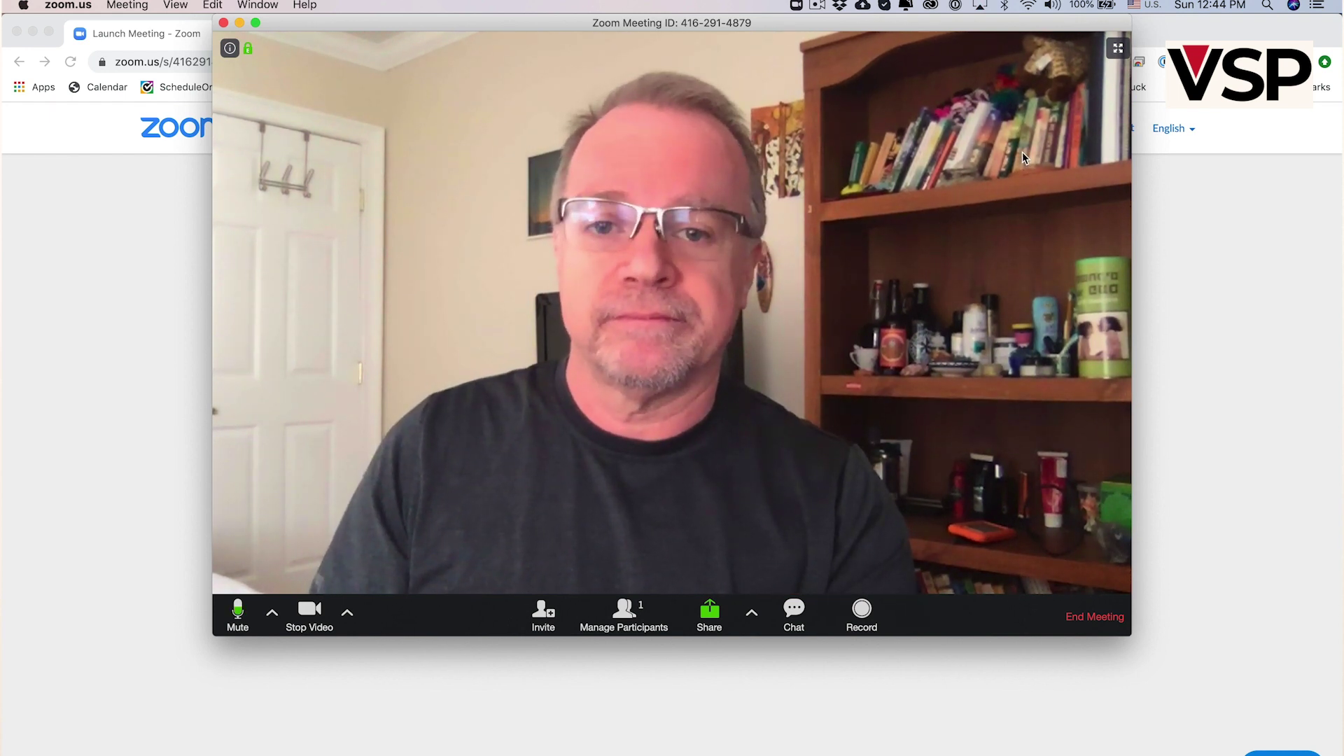
pyautogui.moveTo(850, 32); pyautogui.dragTo(854, 70)
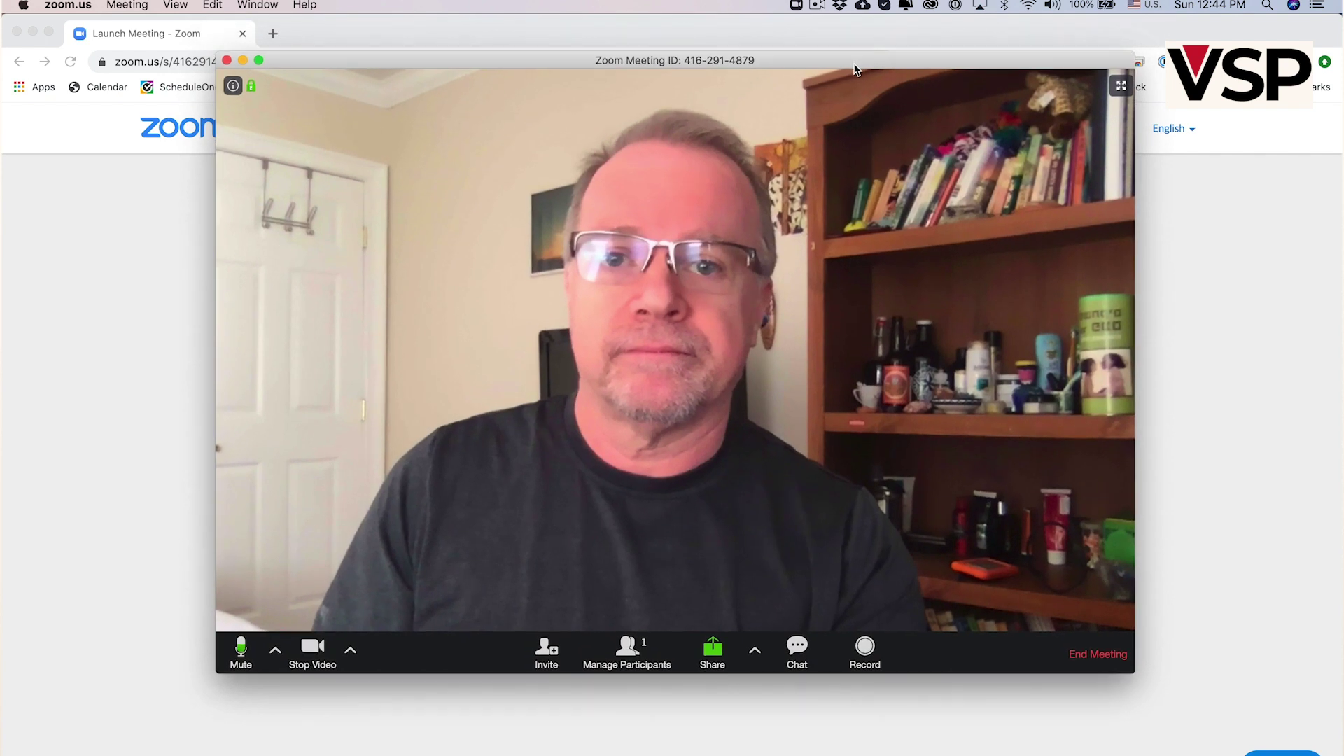
pyautogui.click(1121, 89)
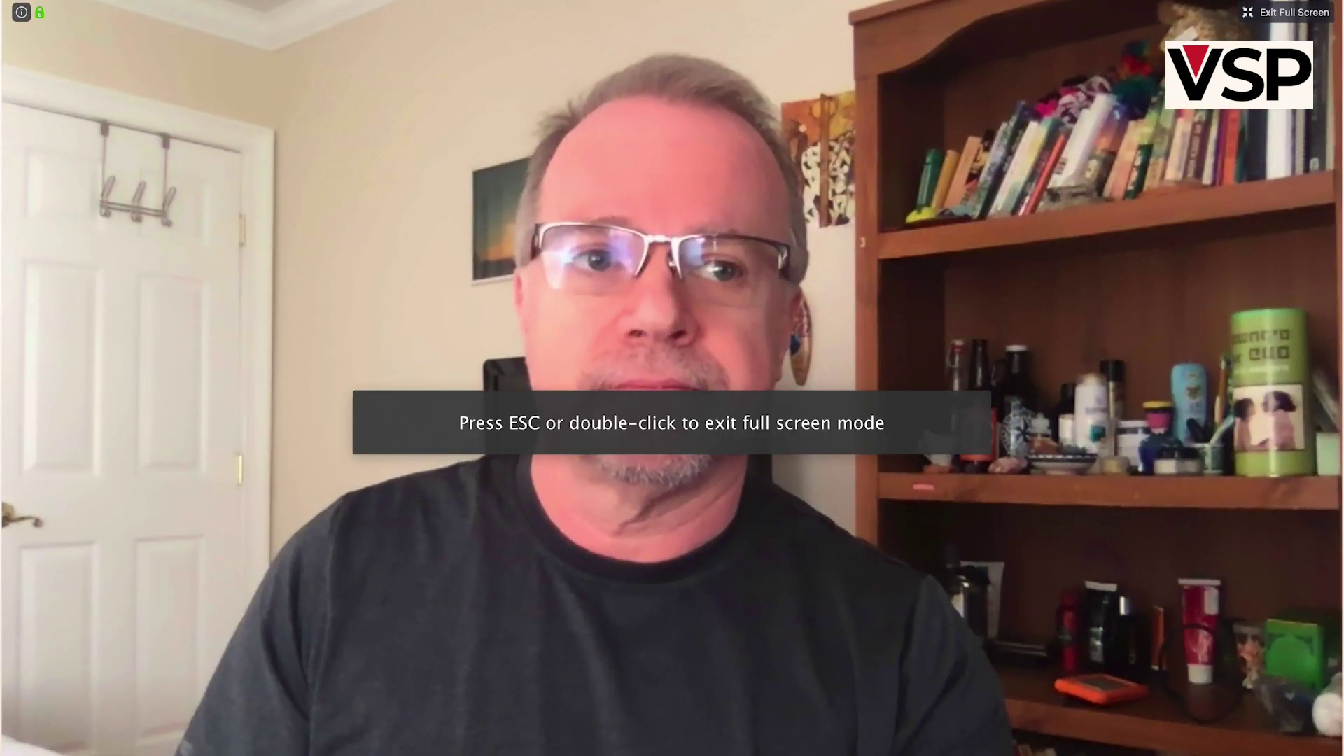
pyautogui.click(1269, 12)
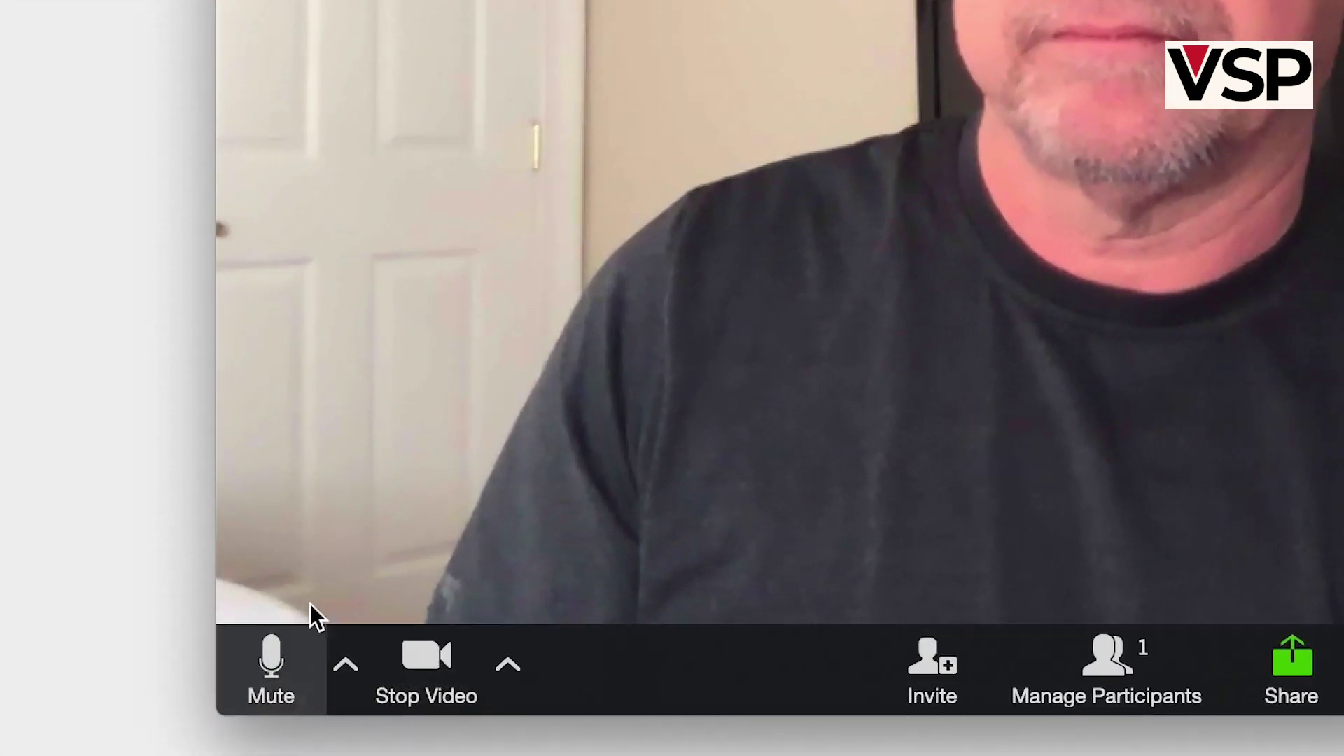
pyautogui.click(267, 652)
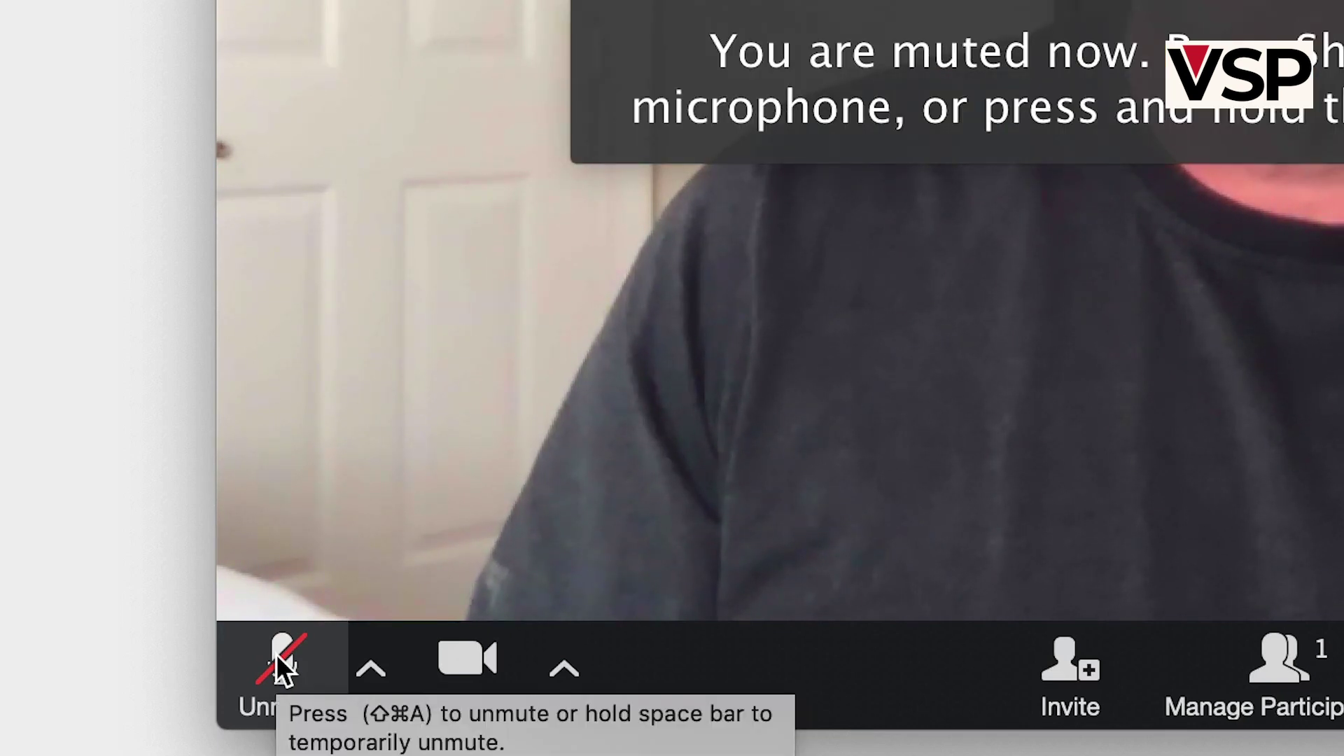
pyautogui.click(276, 654)
pyautogui.click(370, 668)
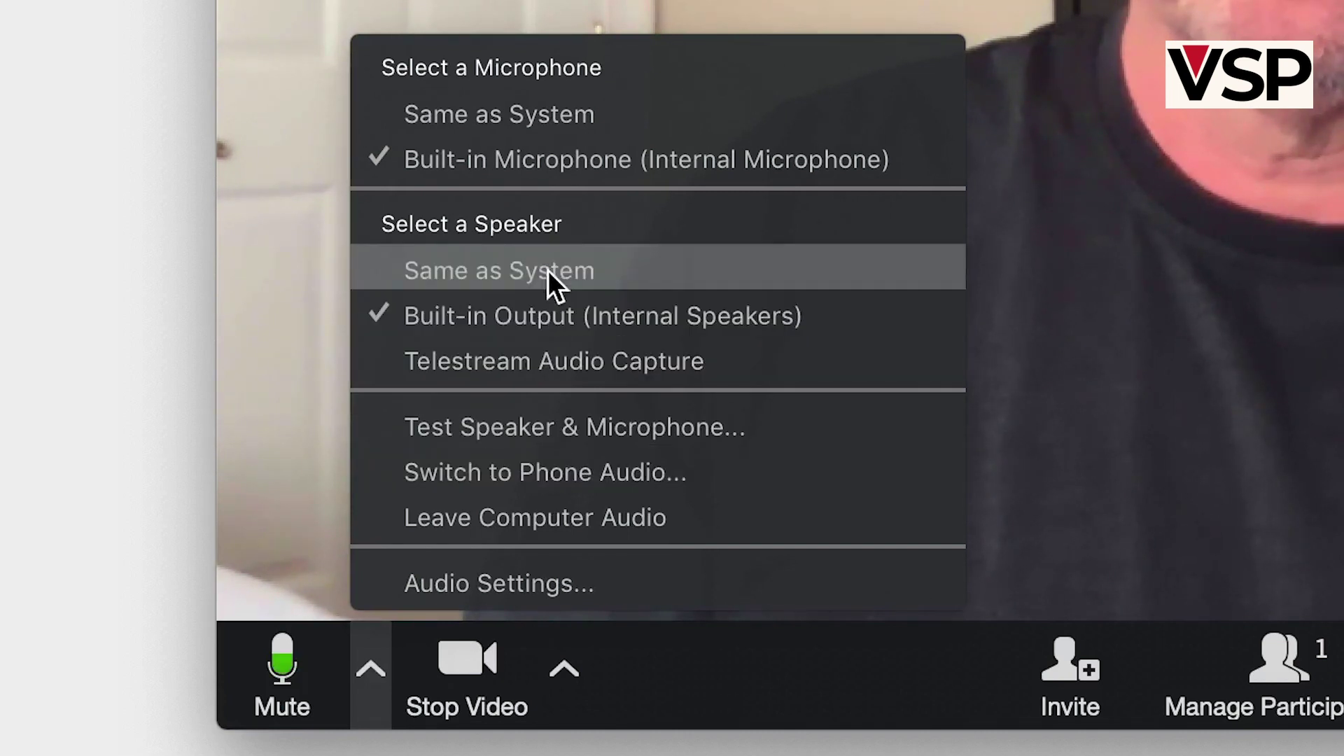
pyautogui.click(486, 584)
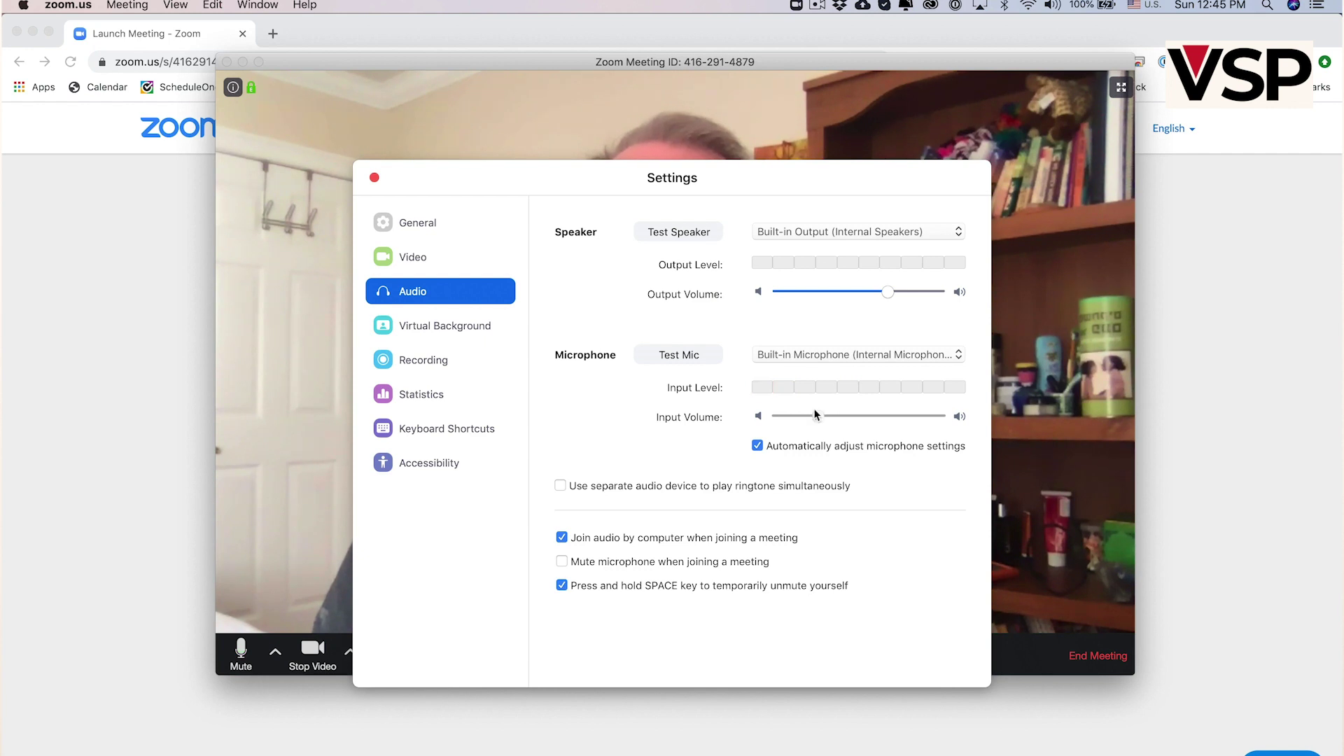
pyautogui.click(374, 177)
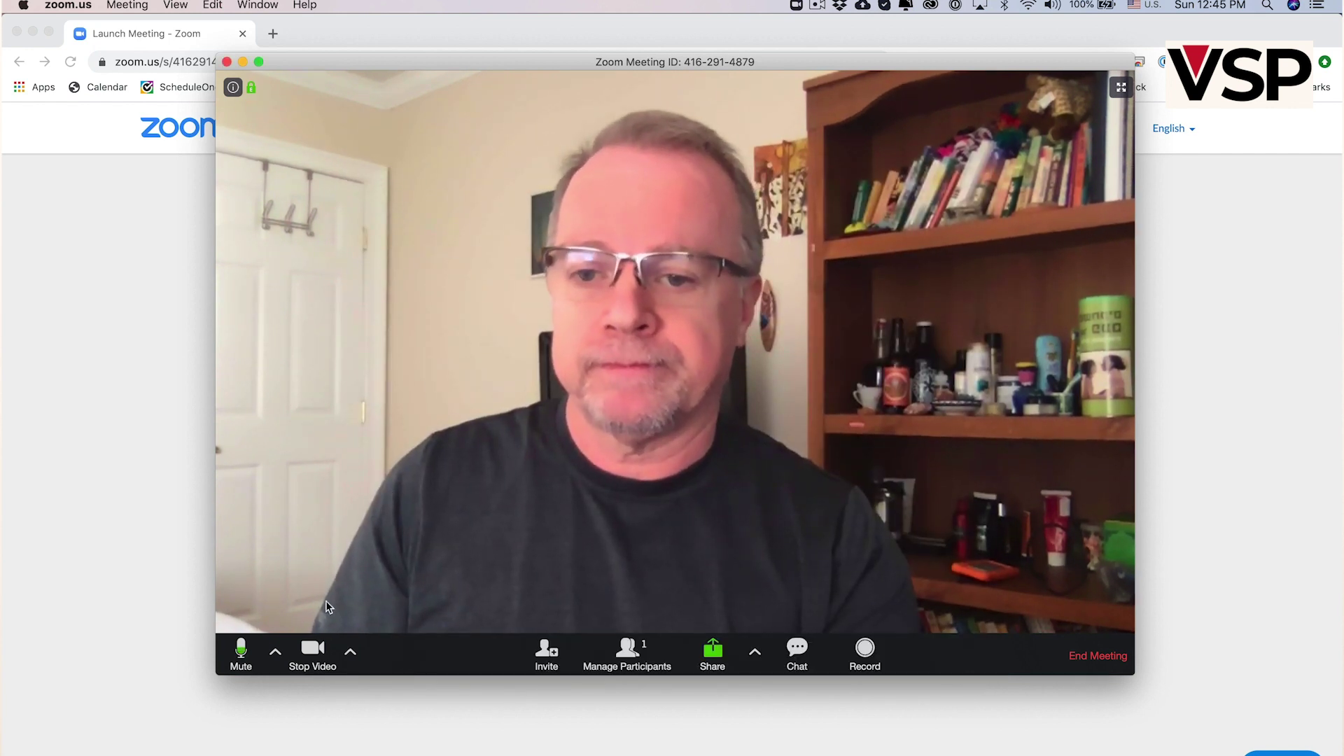
# Turn the camera off and back on, then apply the Golden Gate bridge virtual background.
pyautogui.click(311, 646)
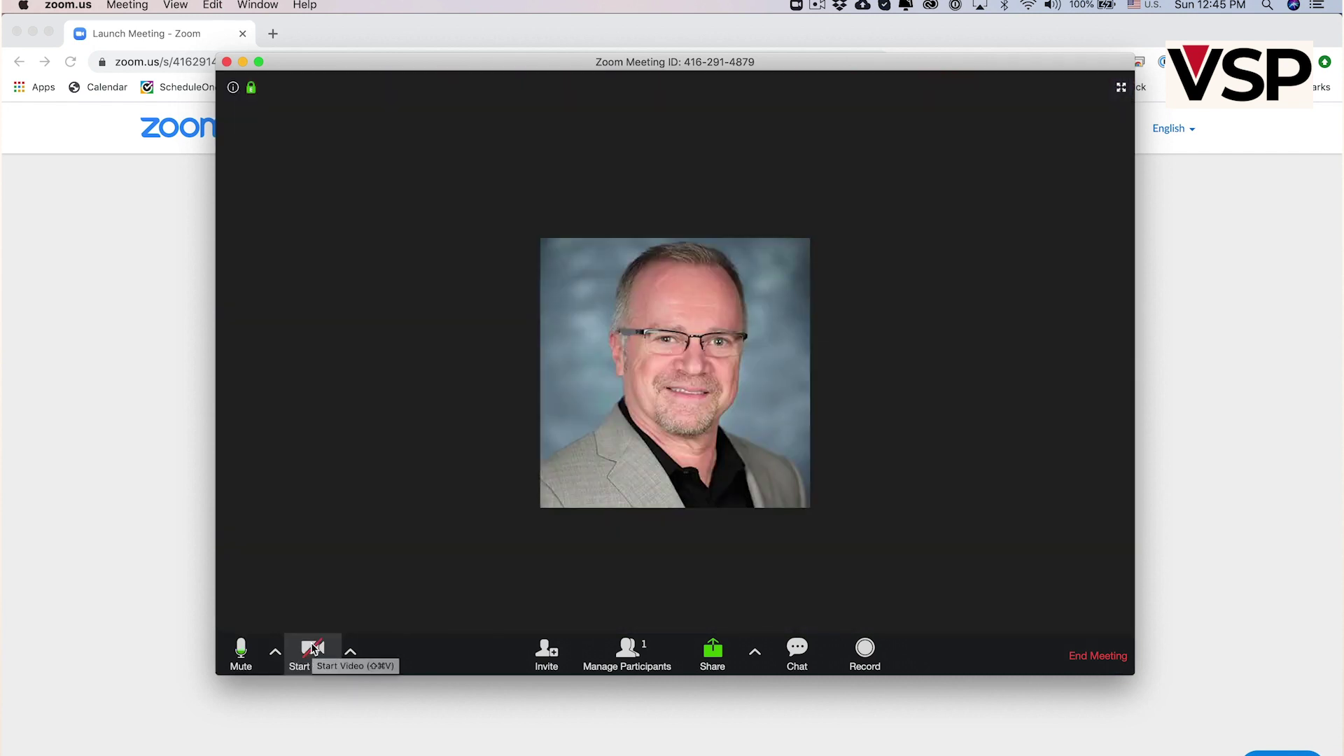
pyautogui.click(313, 647)
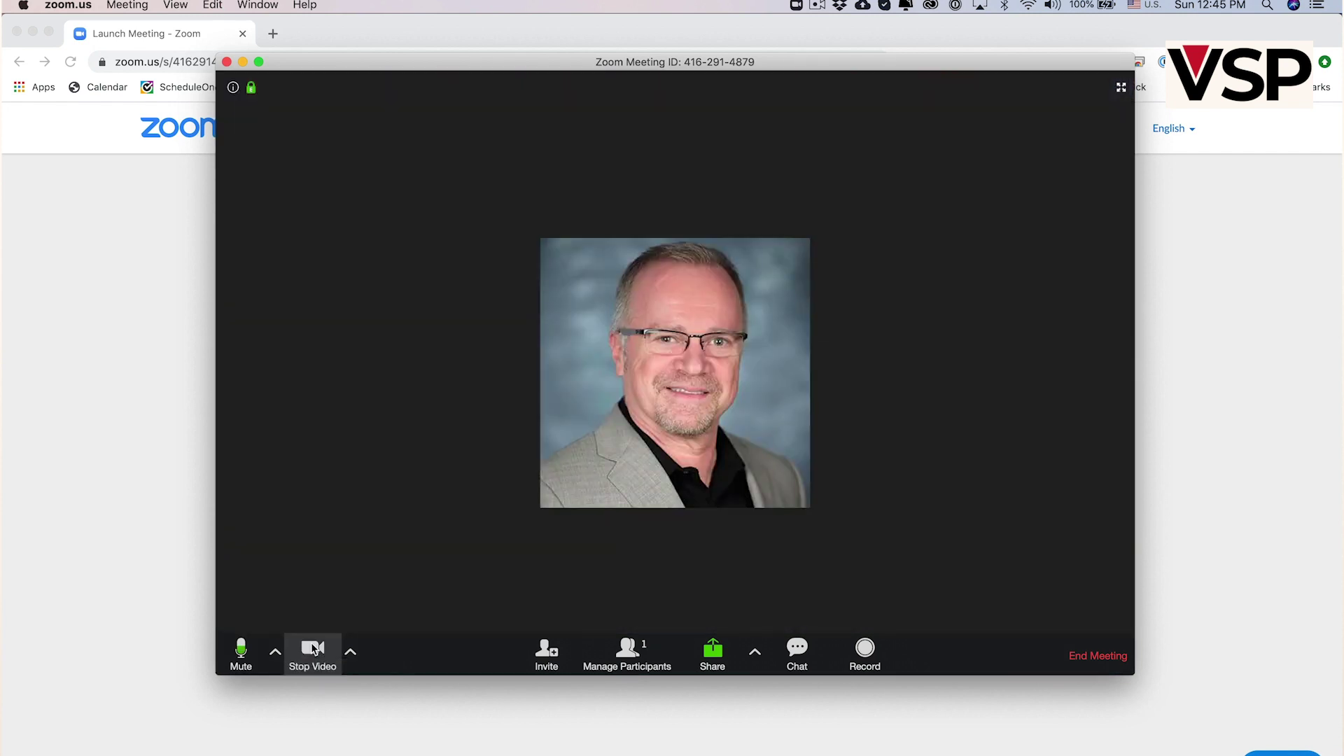
pyautogui.click(350, 651)
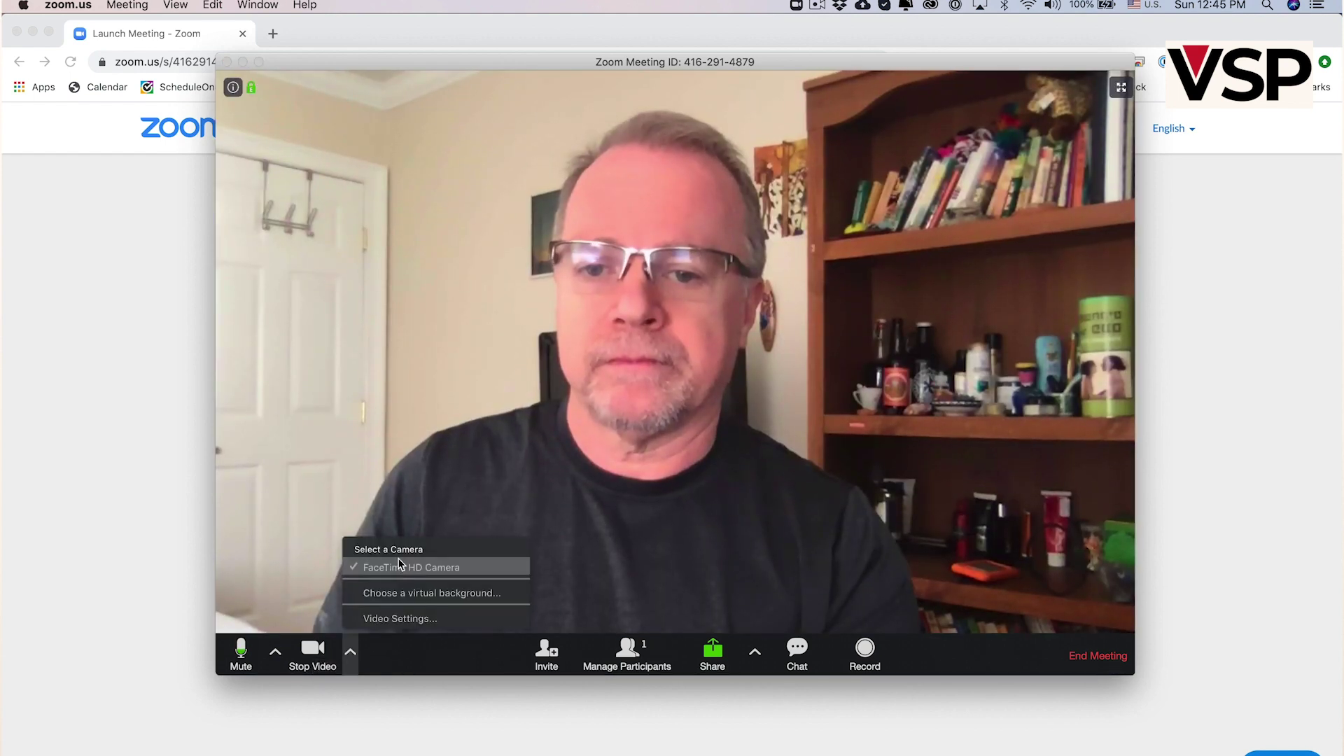
pyautogui.click(408, 592)
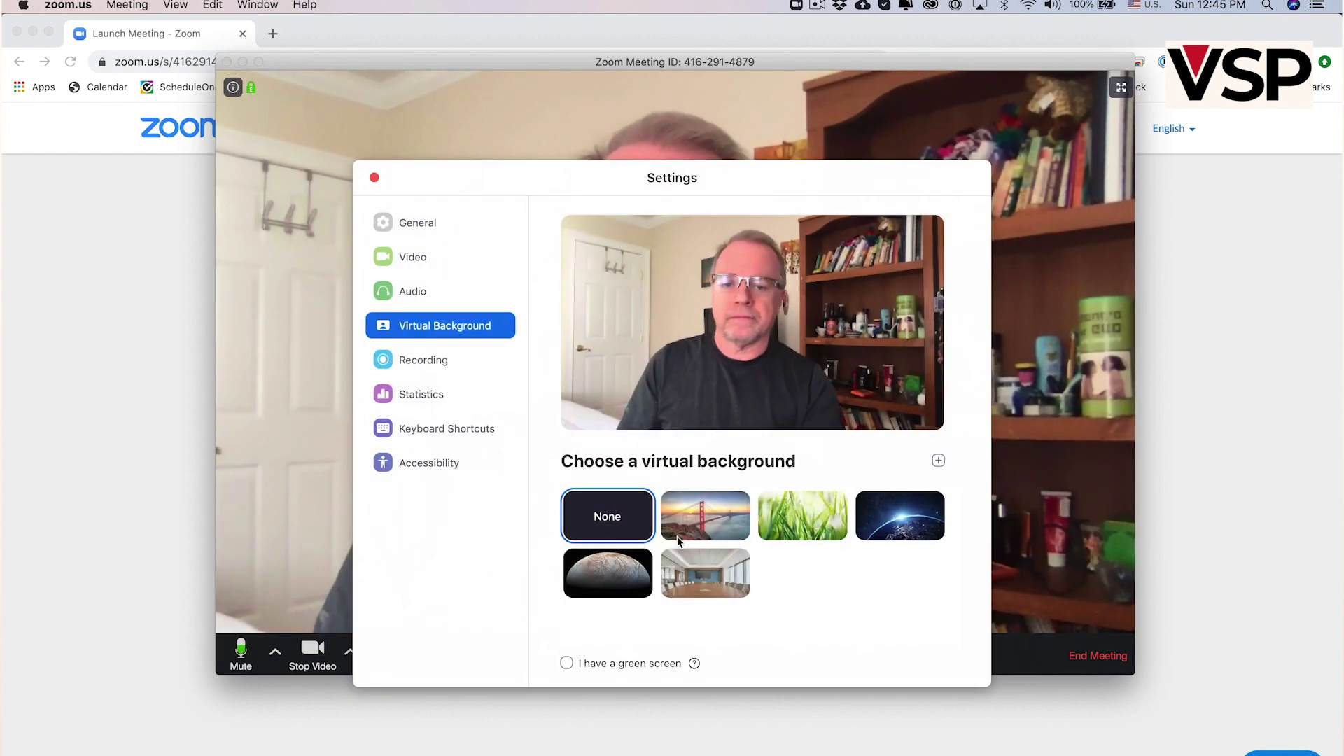
pyautogui.click(697, 525)
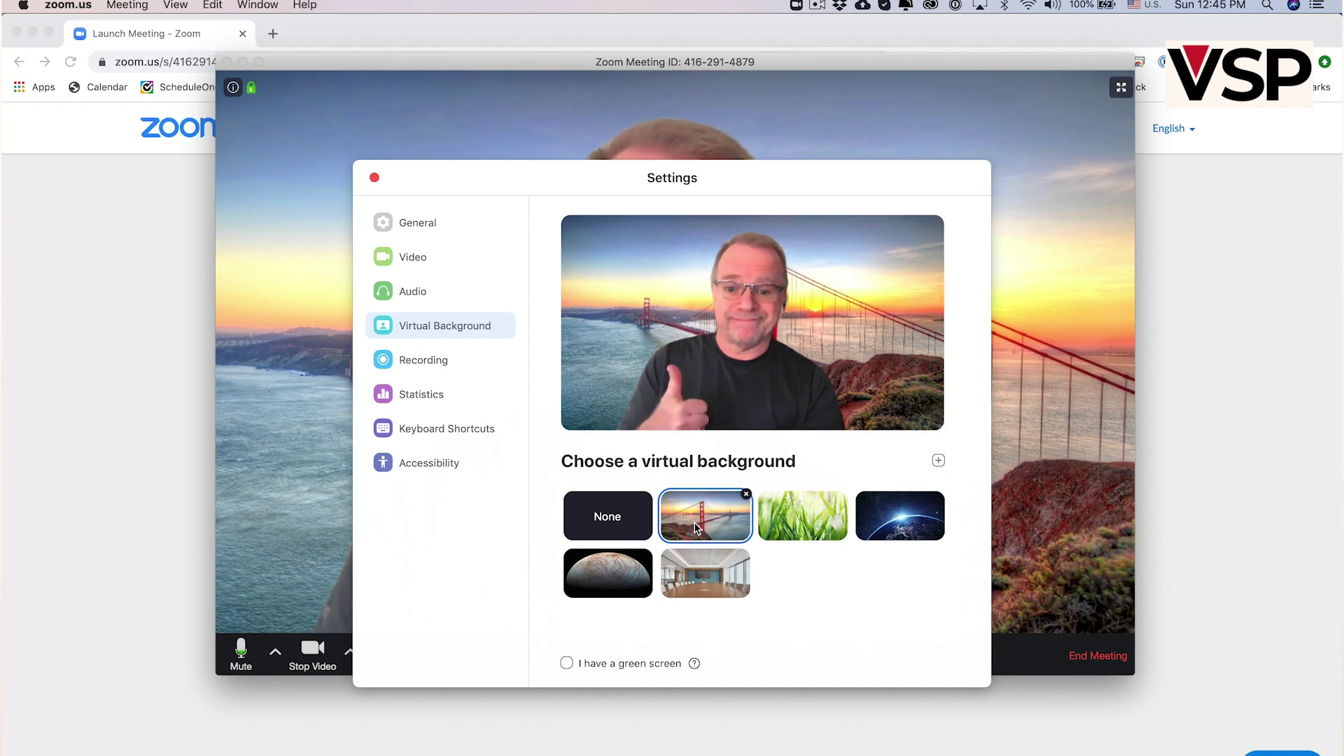
# Try the conference room background, then set the background to None and close settings.
pyautogui.click(706, 579)
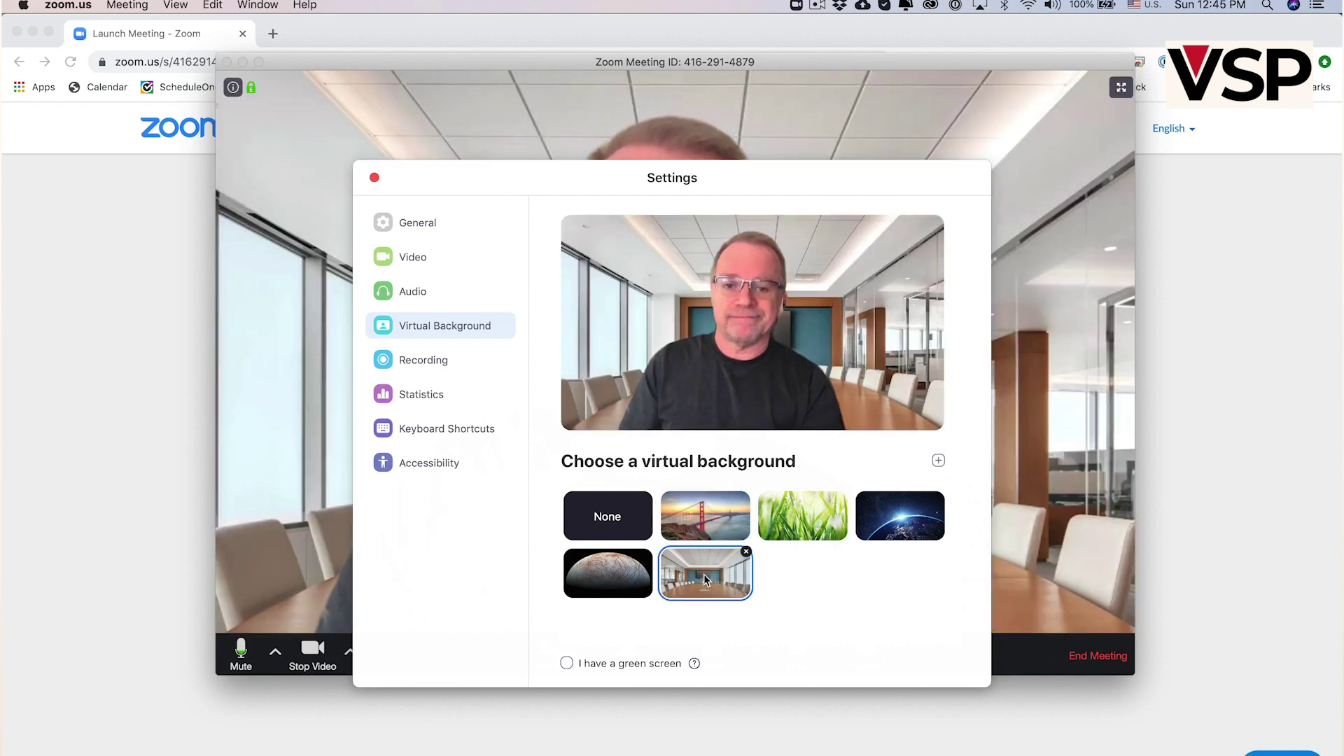
pyautogui.click(610, 518)
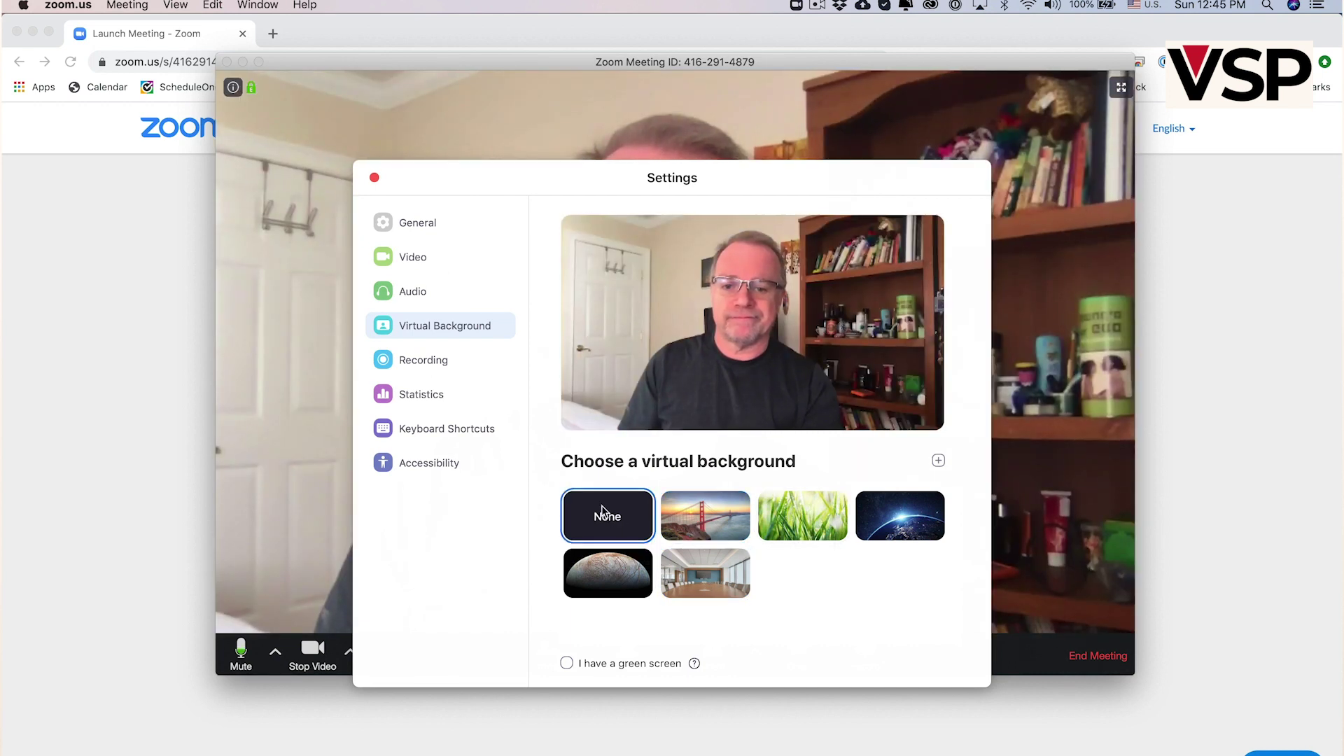
pyautogui.click(374, 176)
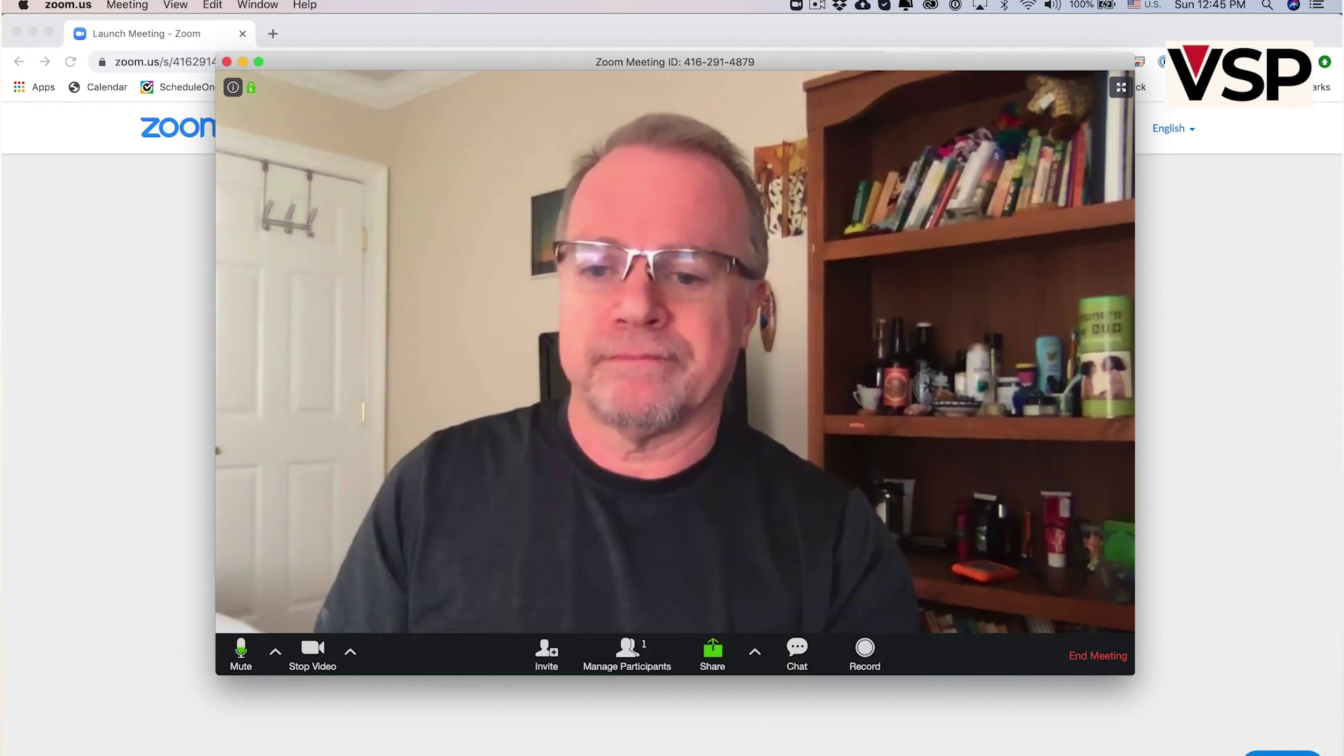
pyautogui.click(352, 654)
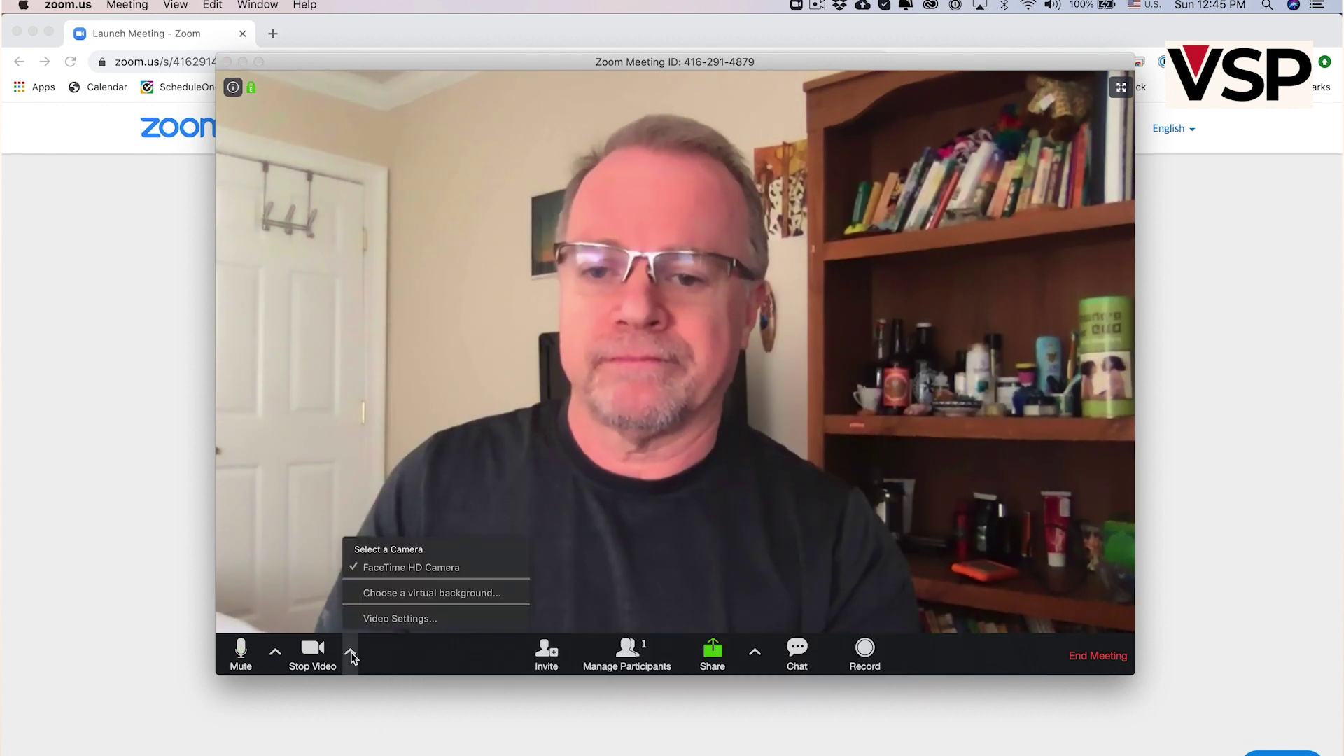
pyautogui.click(394, 620)
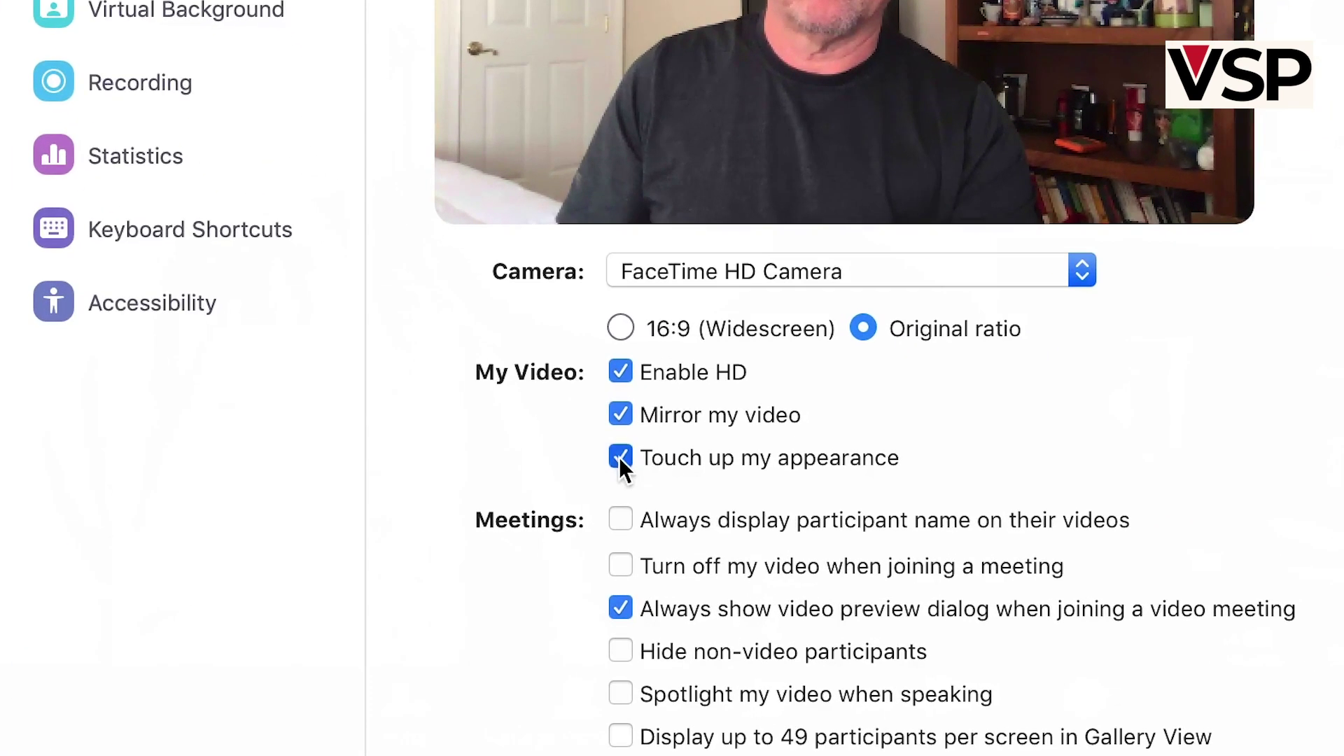
pyautogui.click(619, 456)
pyautogui.click(619, 457)
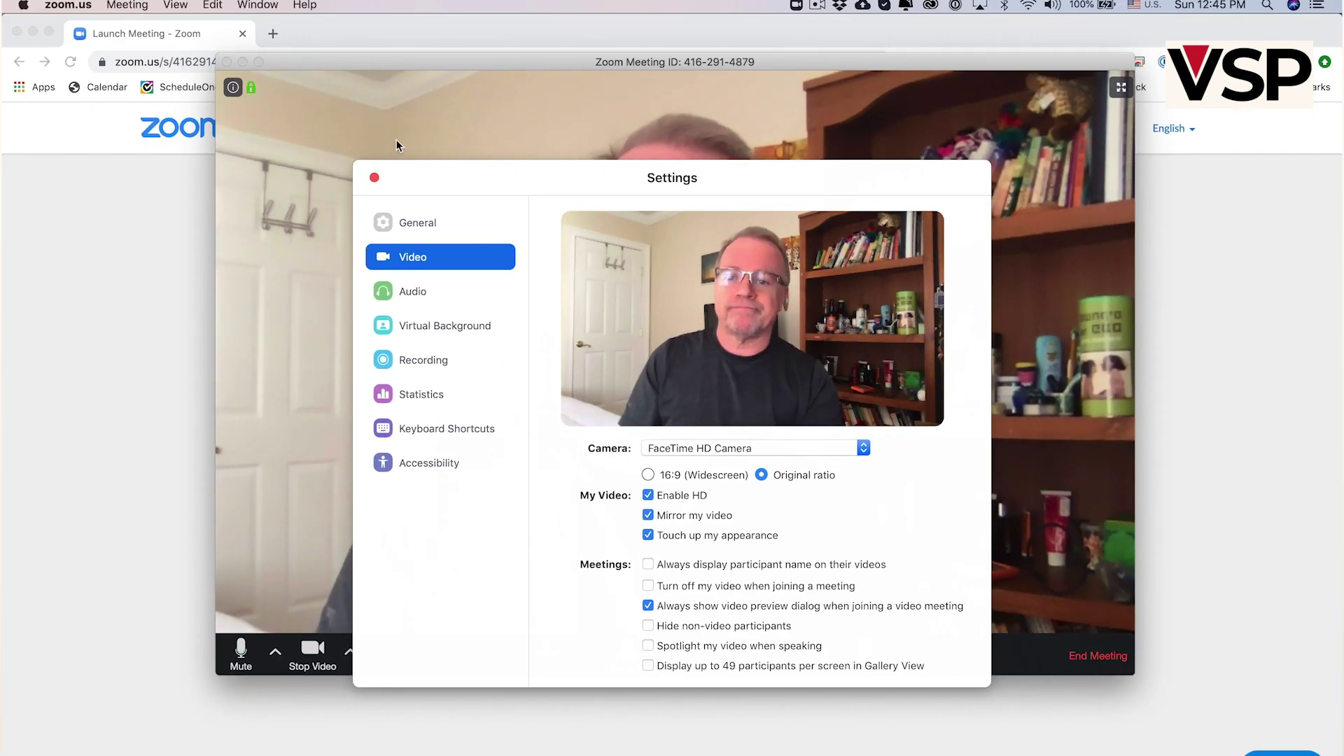
pyautogui.click(375, 177)
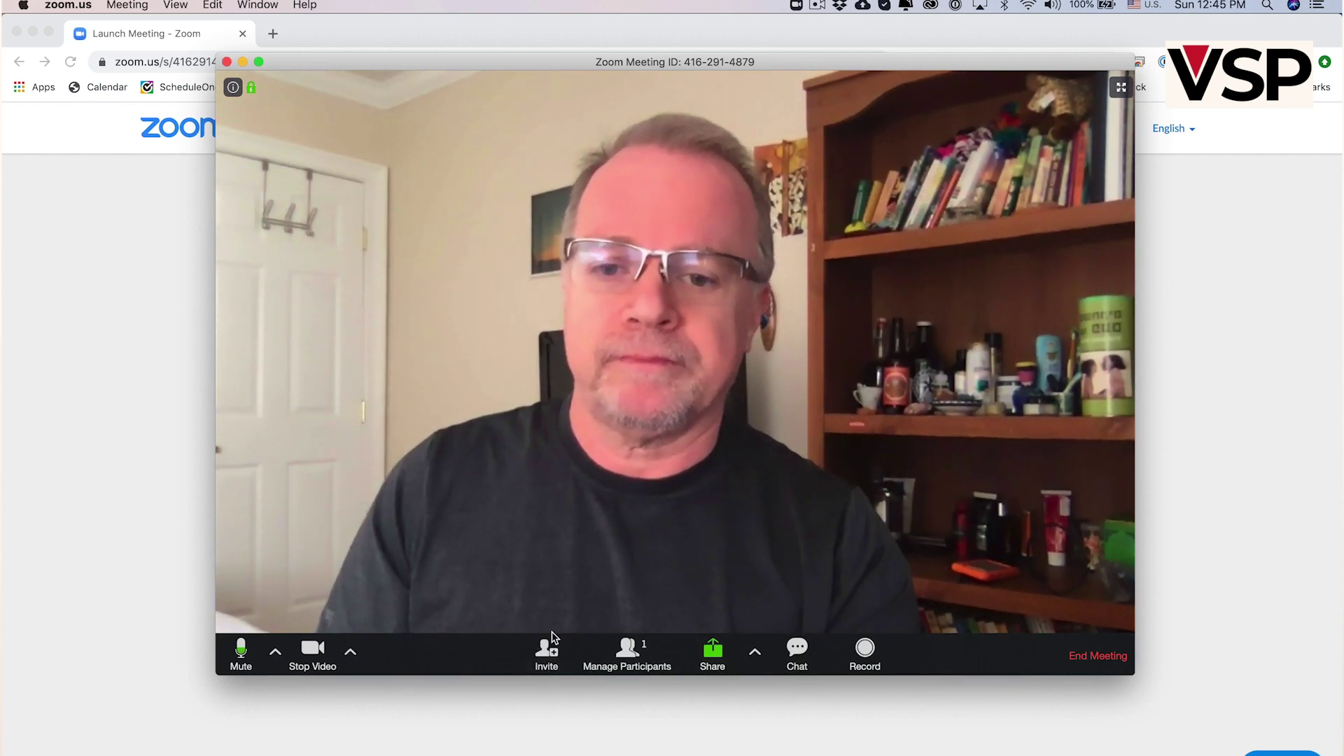
pyautogui.click(548, 650)
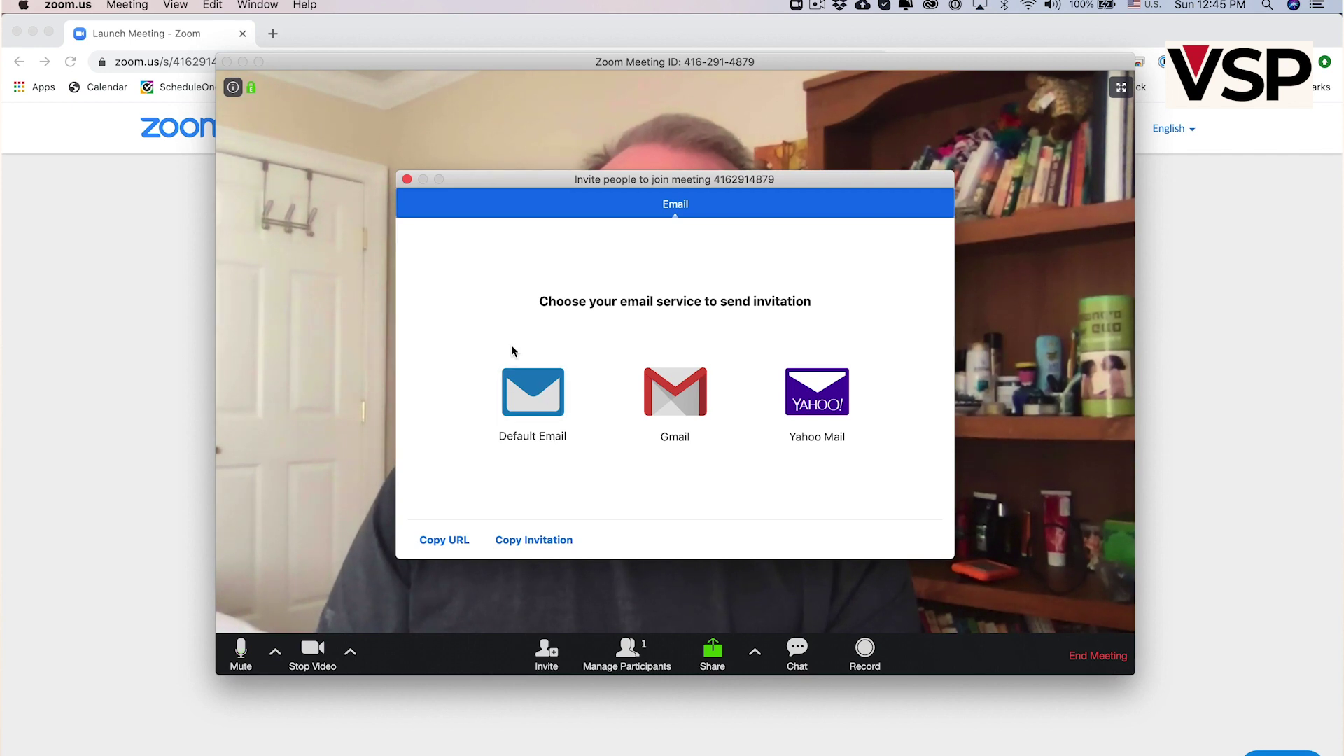
pyautogui.click(407, 179)
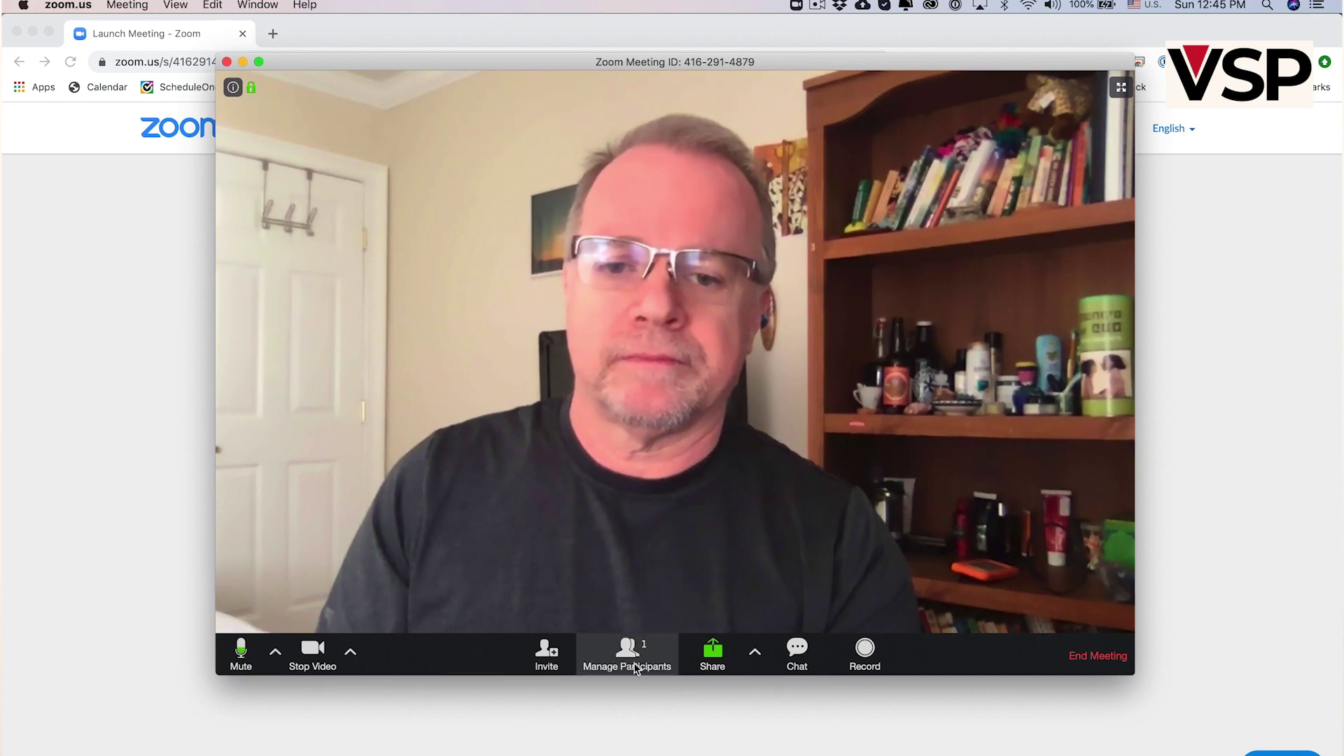
pyautogui.click(711, 651)
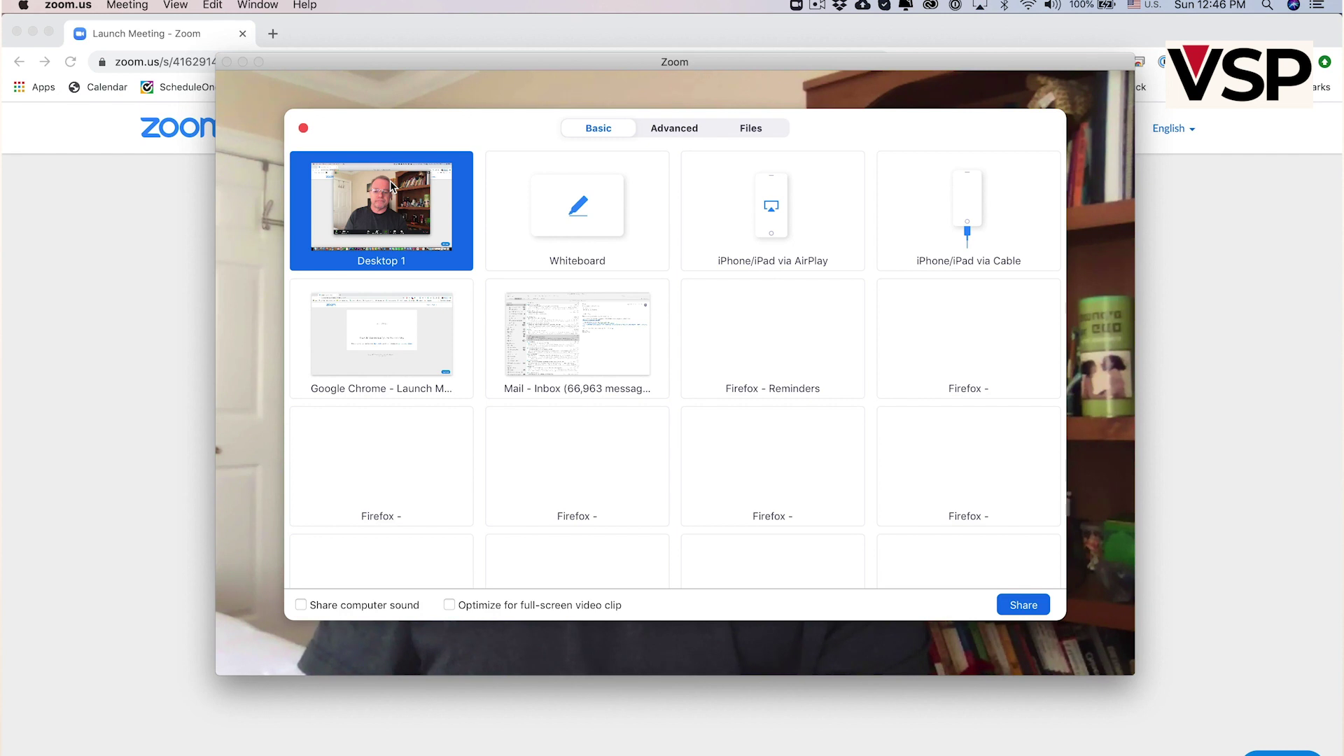
pyautogui.click(1023, 605)
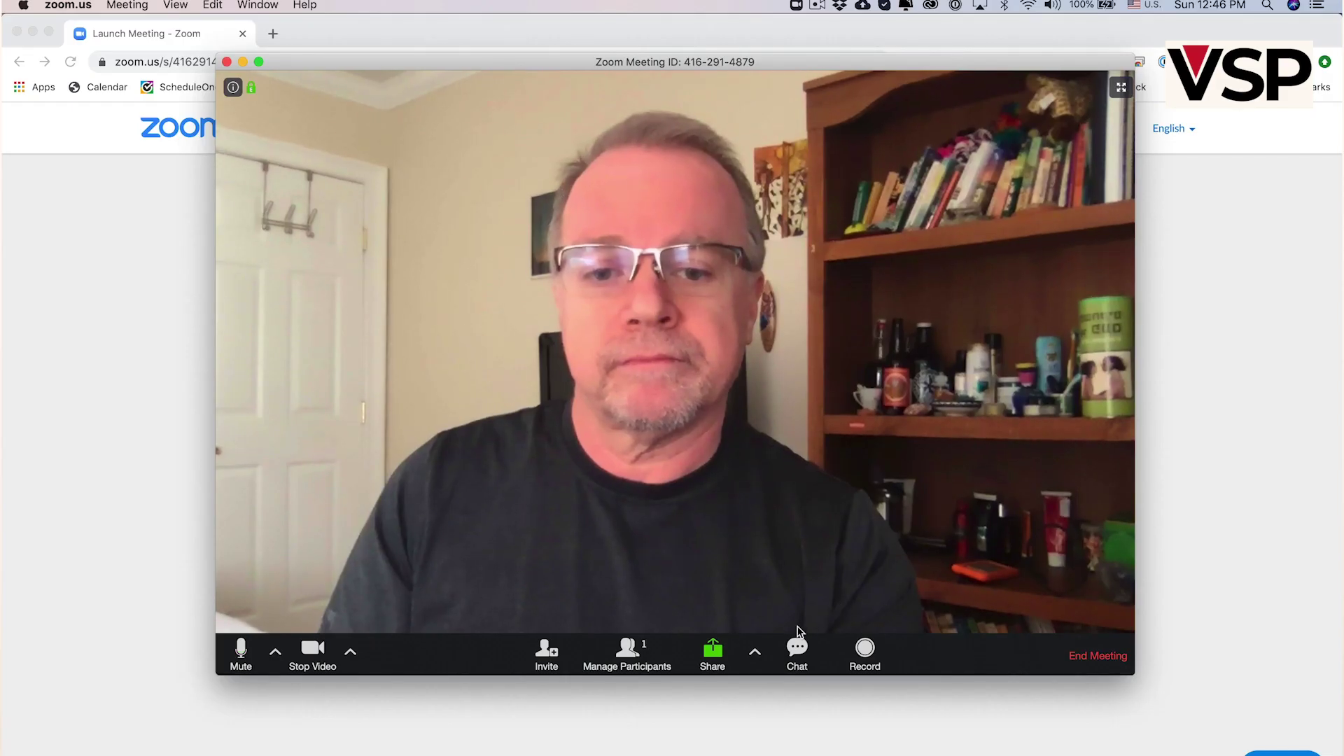
# Open the group chat in full screen, move it to the centre, then exit full screen.
pyautogui.click(755, 652)
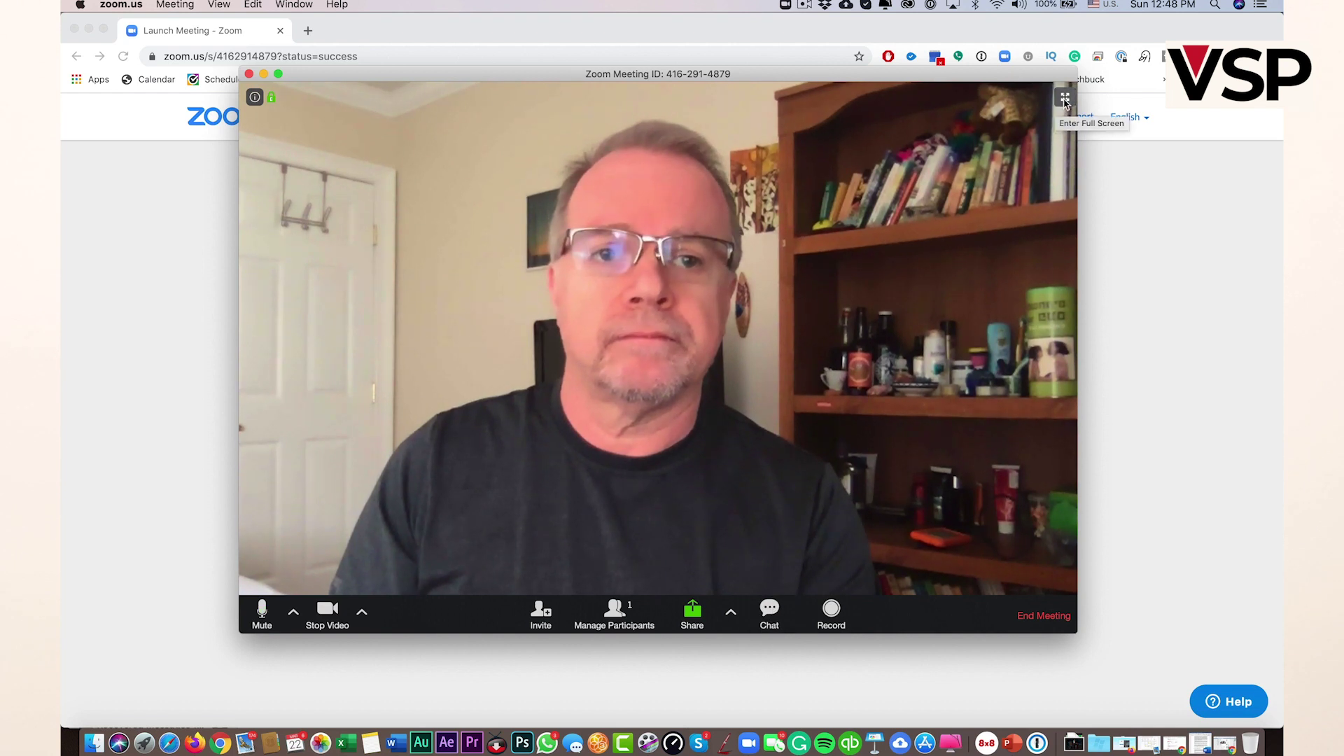
pyautogui.click(1065, 99)
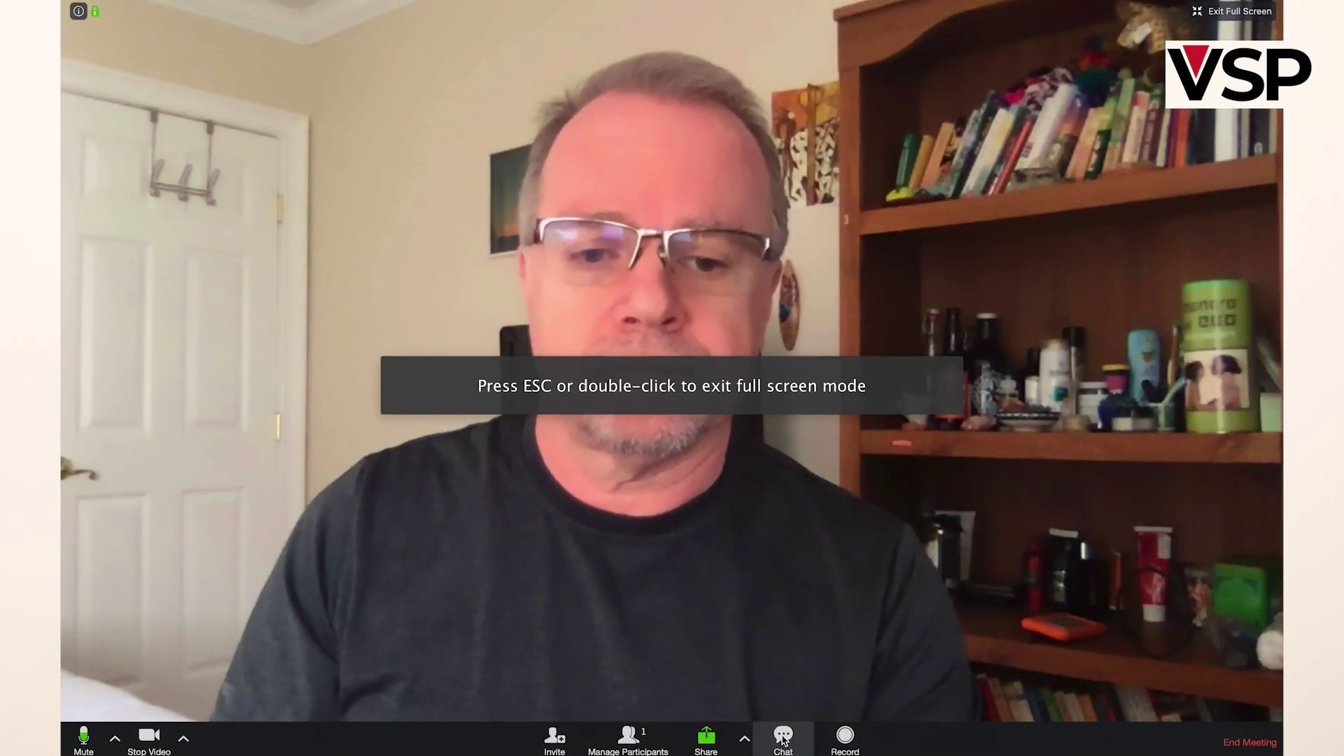
pyautogui.click(784, 740)
pyautogui.moveTo(686, 121); pyautogui.dragTo(679, 200)
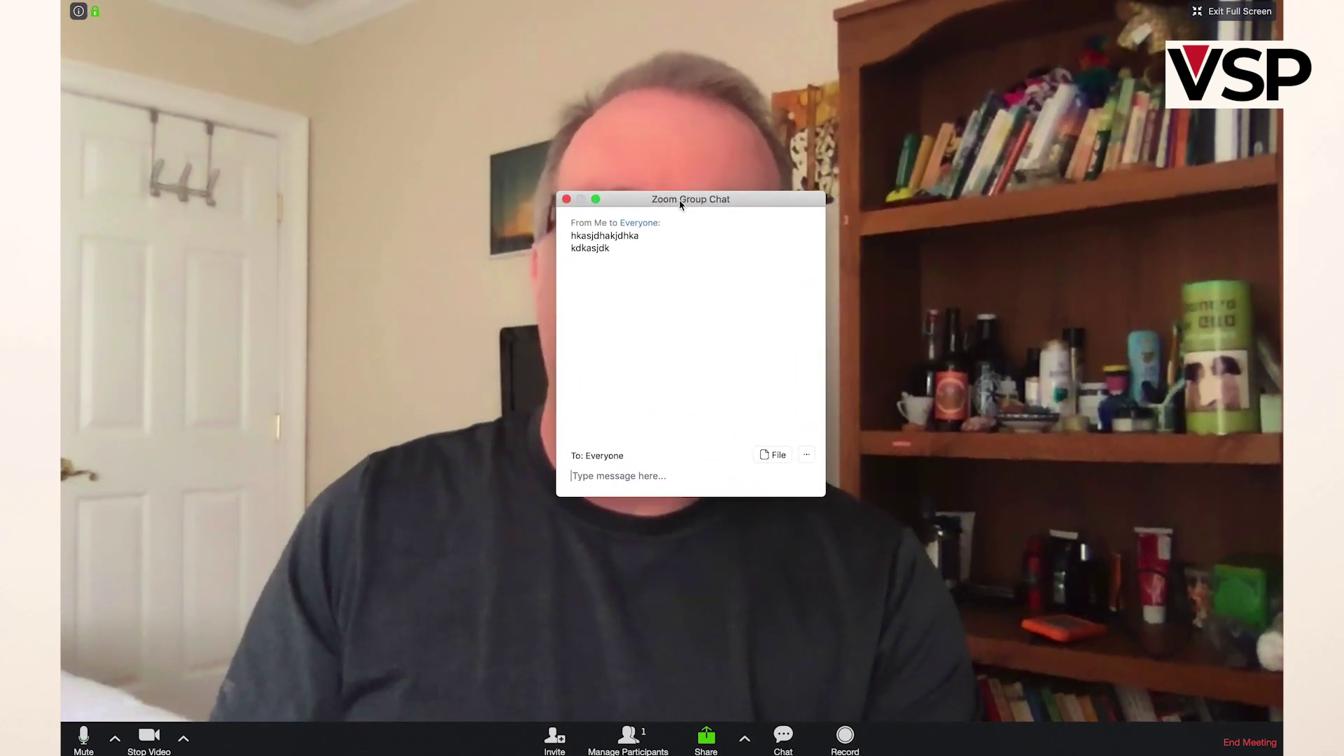
pyautogui.click(1199, 11)
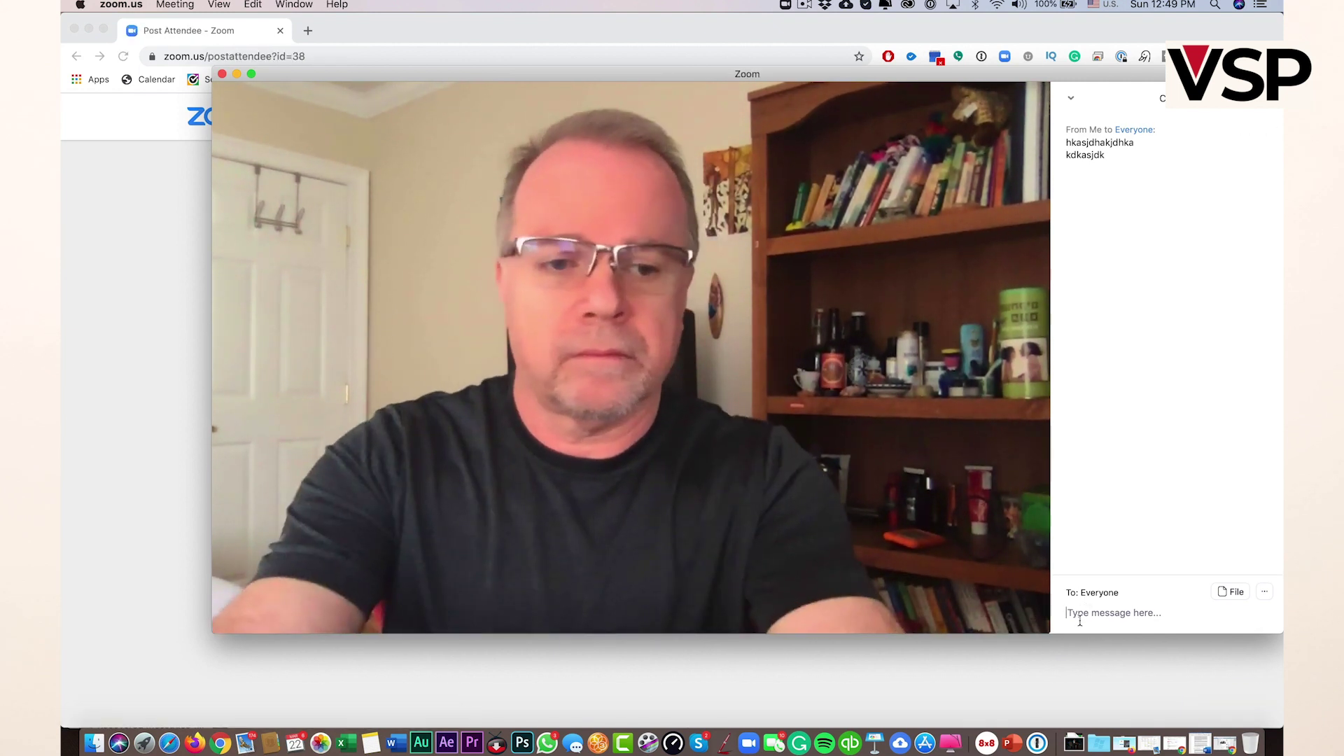
# Send 'Hi there' to everyone in the chat, then start recording the meeting.
pyautogui.write('there')
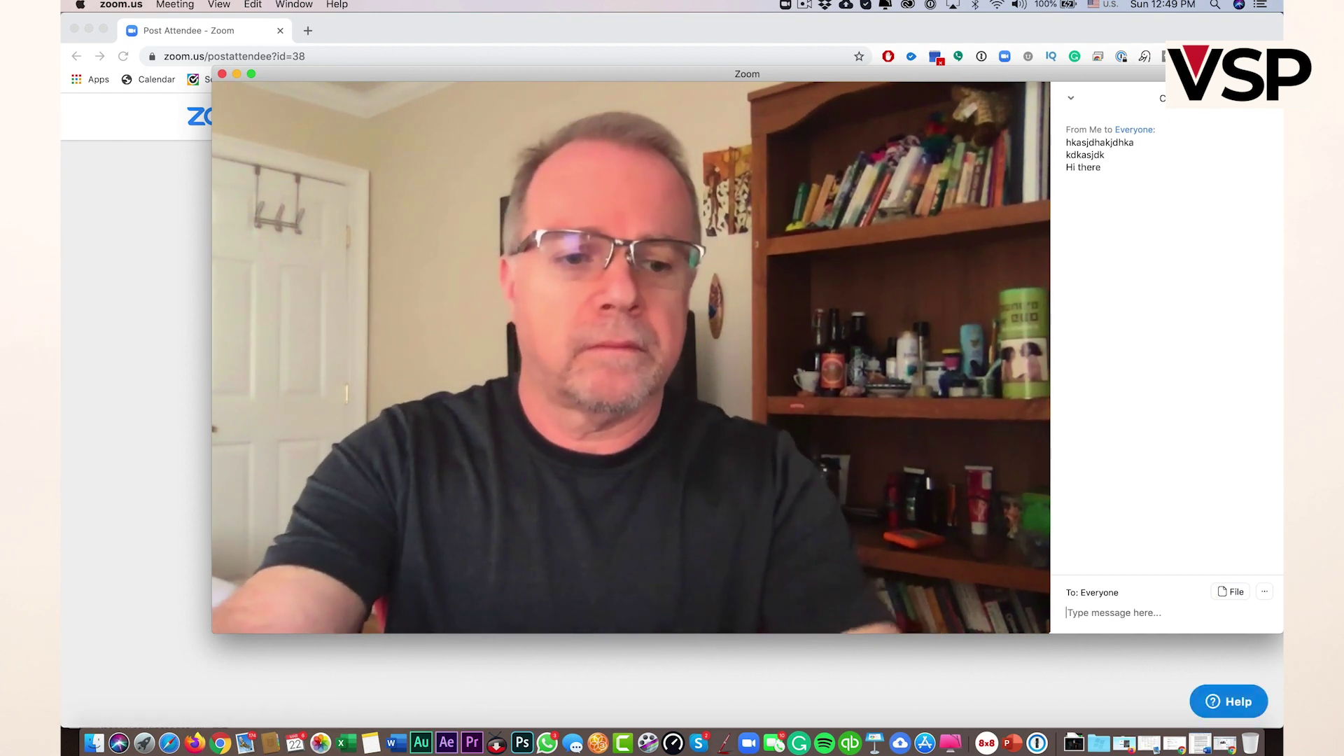
pyautogui.click(1234, 594)
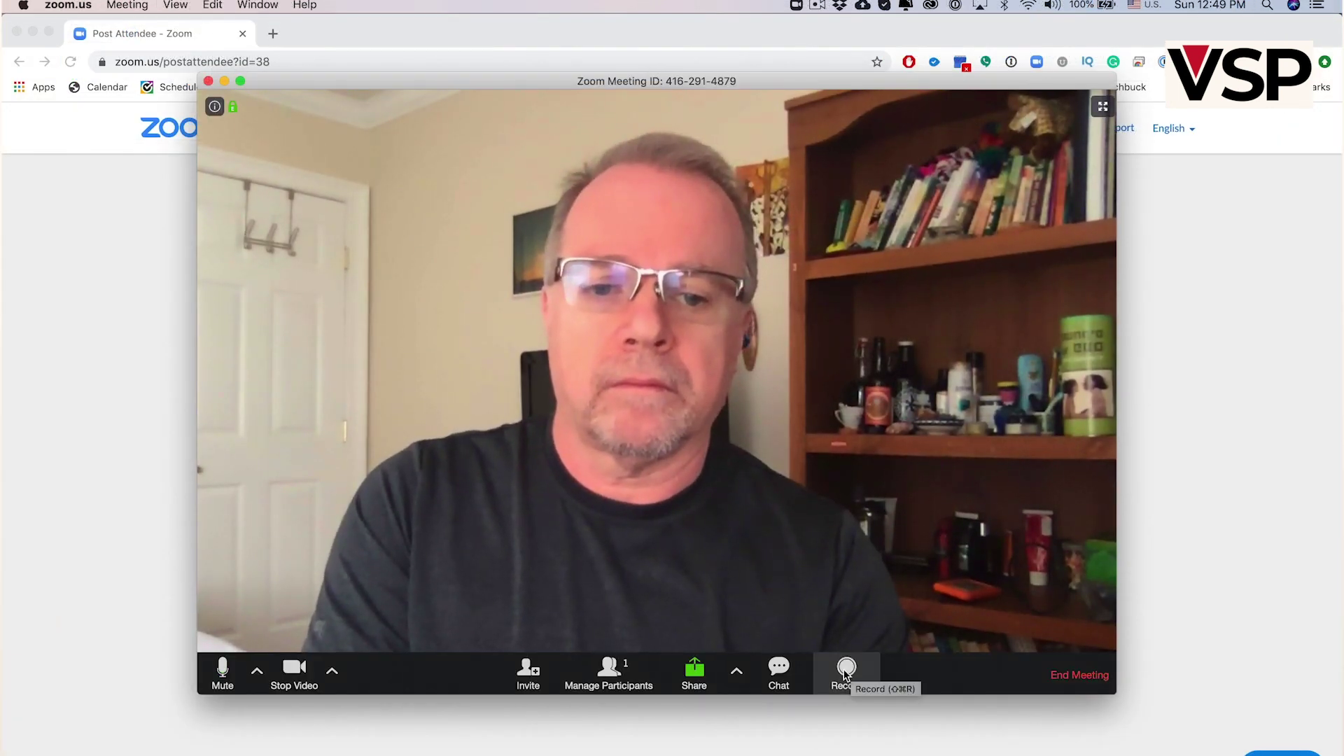
pyautogui.click(846, 671)
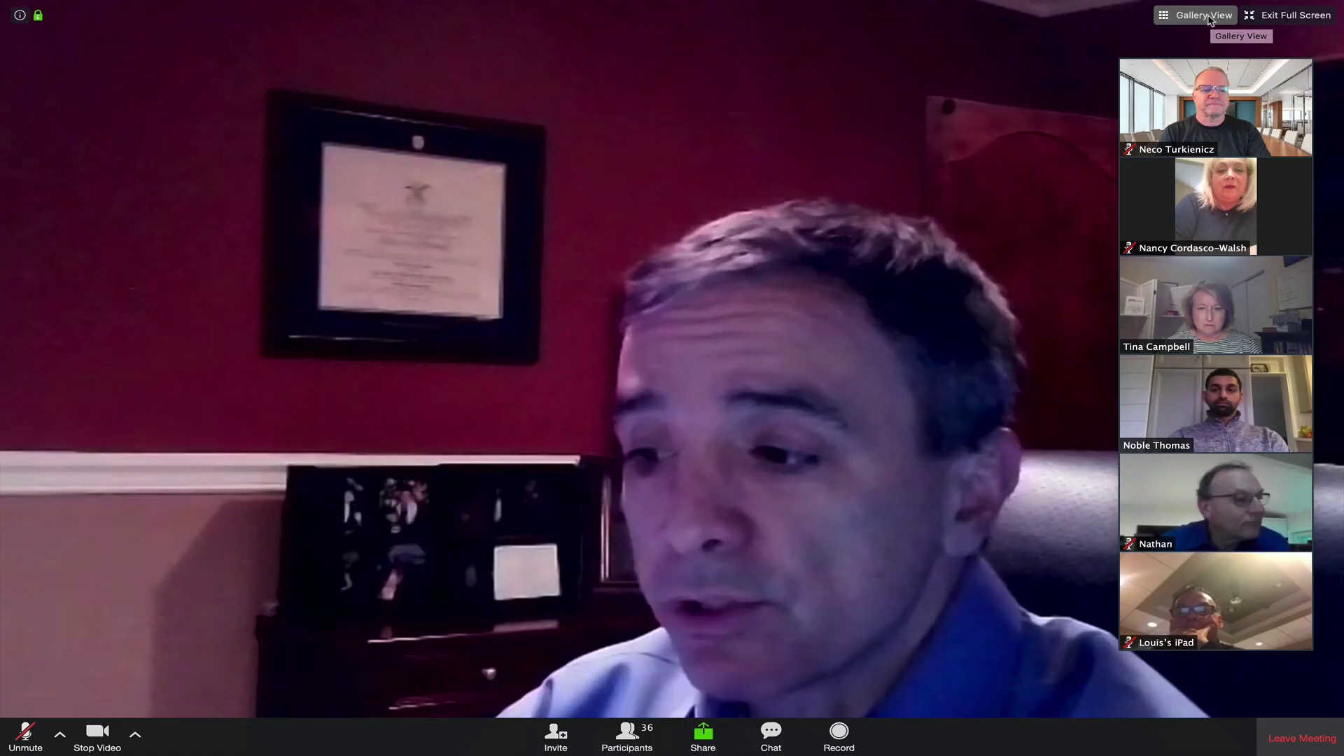
pyautogui.click(1083, 28)
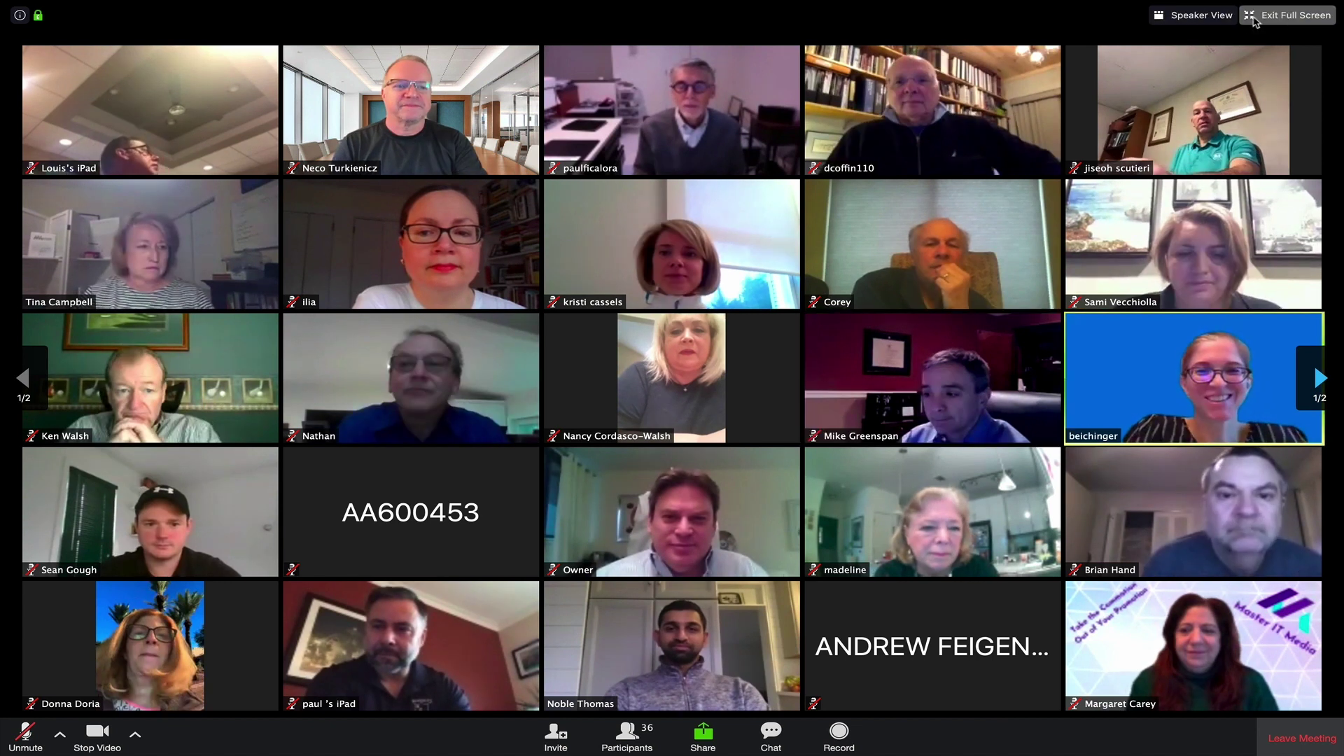
pyautogui.click(1201, 15)
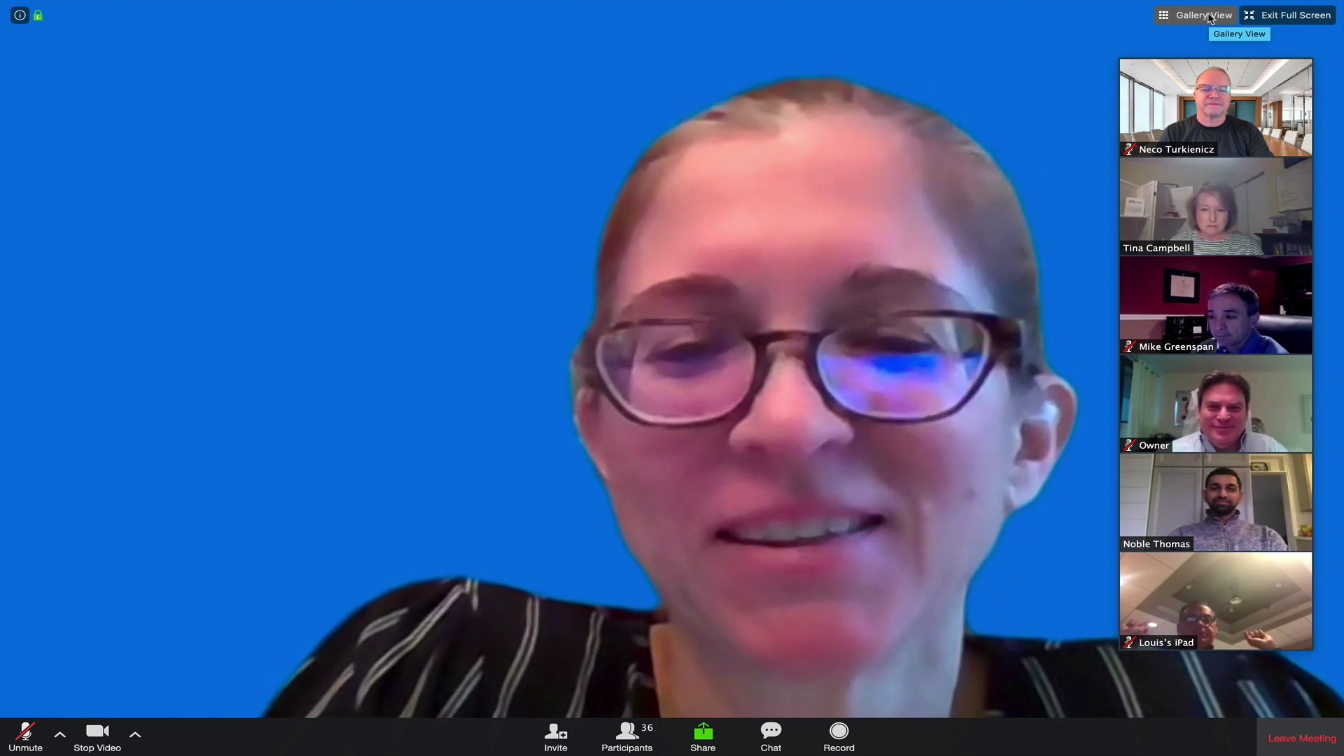